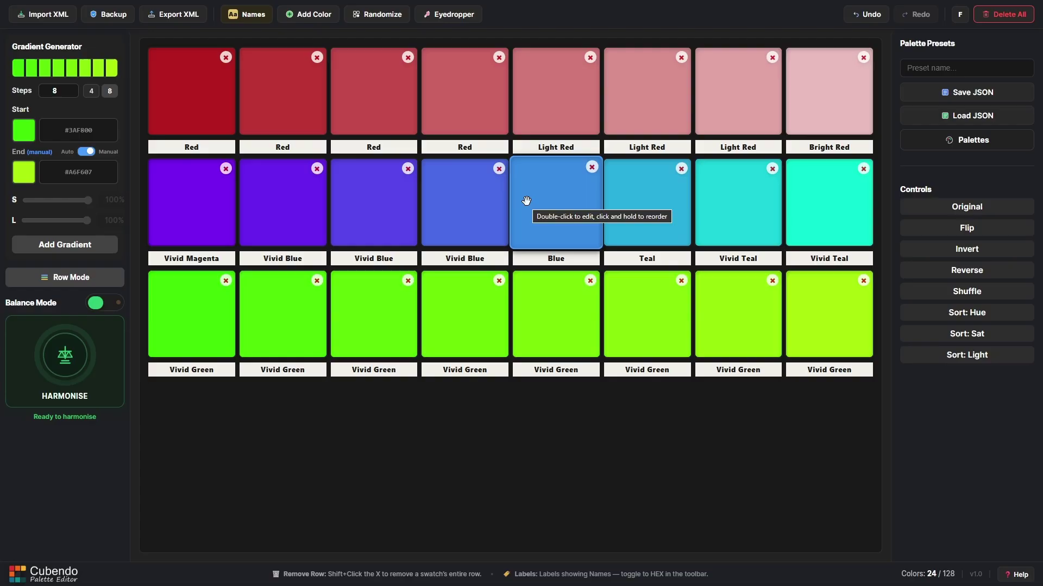
Step: Start an XML import, accept and review the community terms, and choose Defaults.xml
click(63, 13)
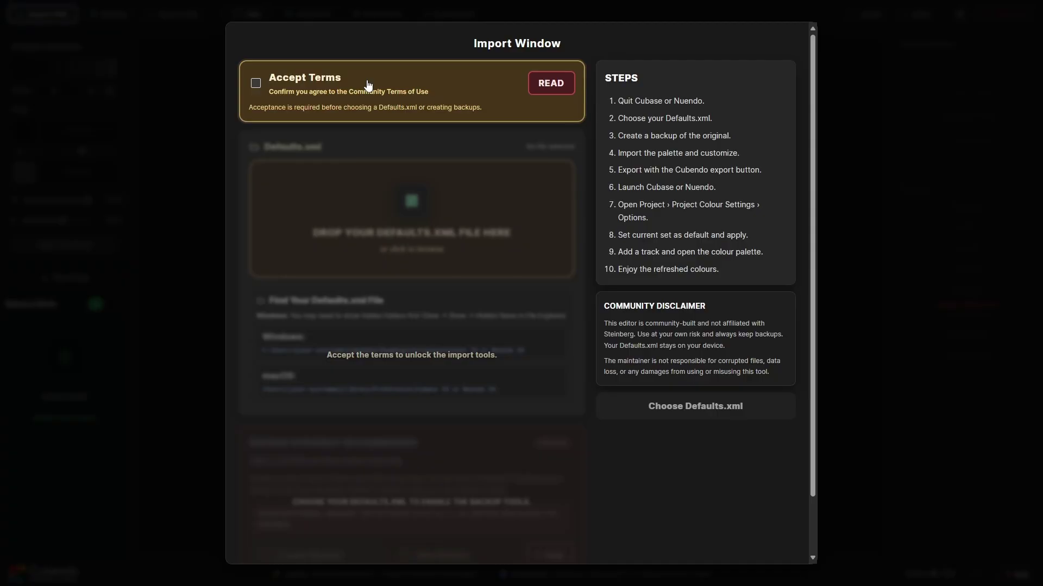
click(256, 83)
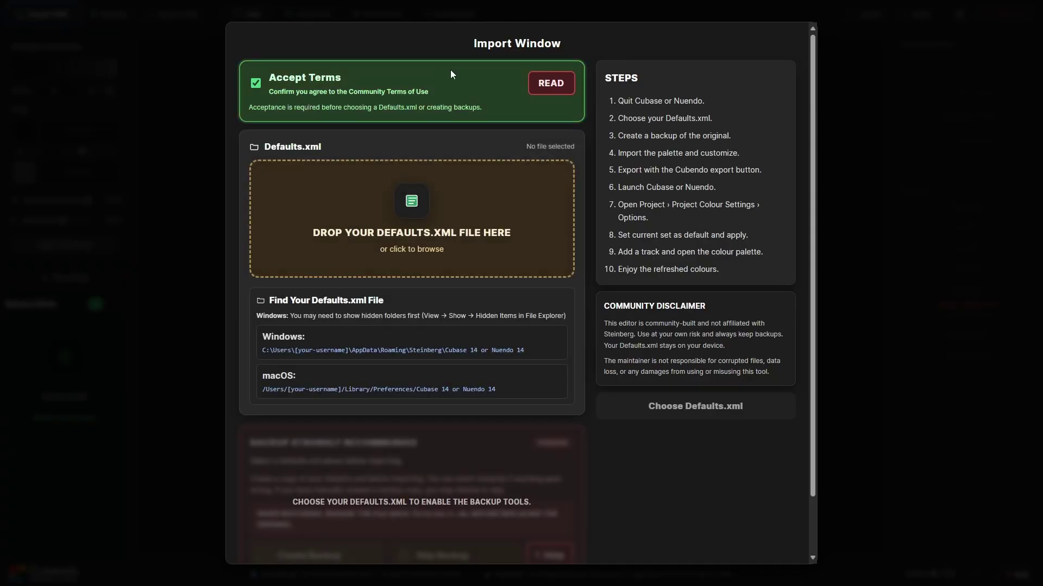
click(552, 83)
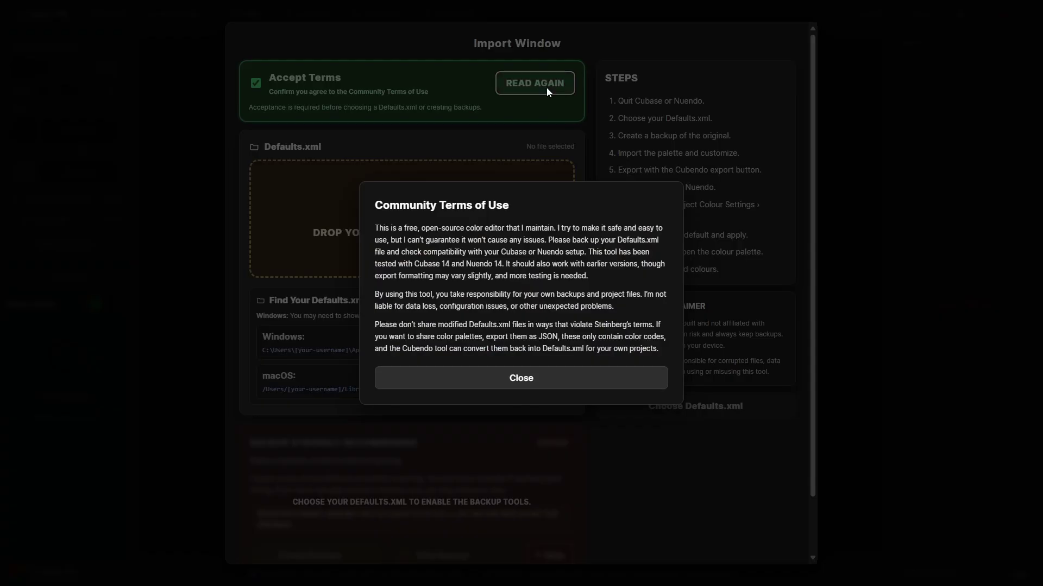
click(486, 378)
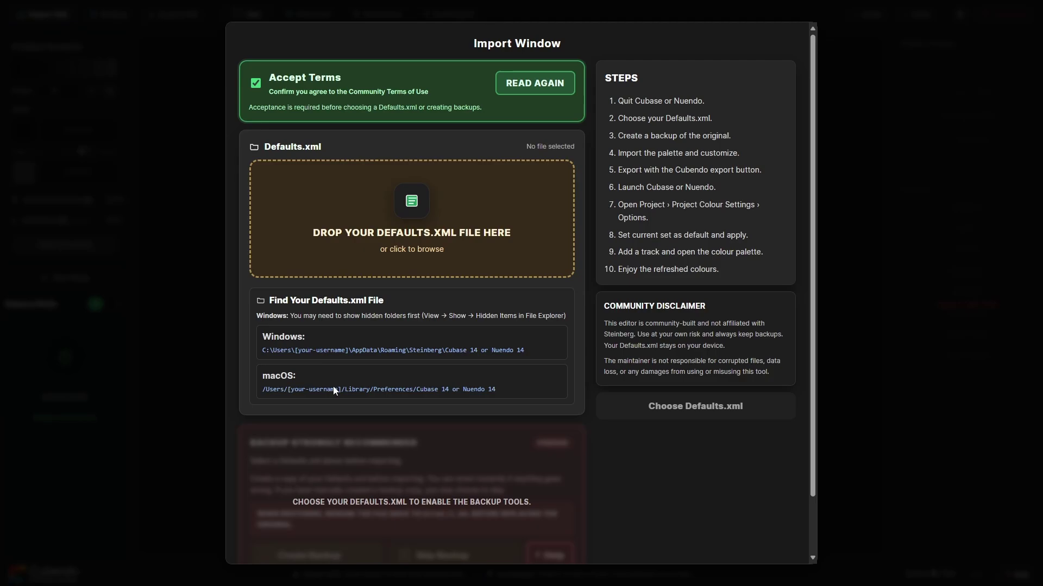
click(415, 205)
Step: Load the chosen Defaults.xml and skip the backup before importing
click(558, 387)
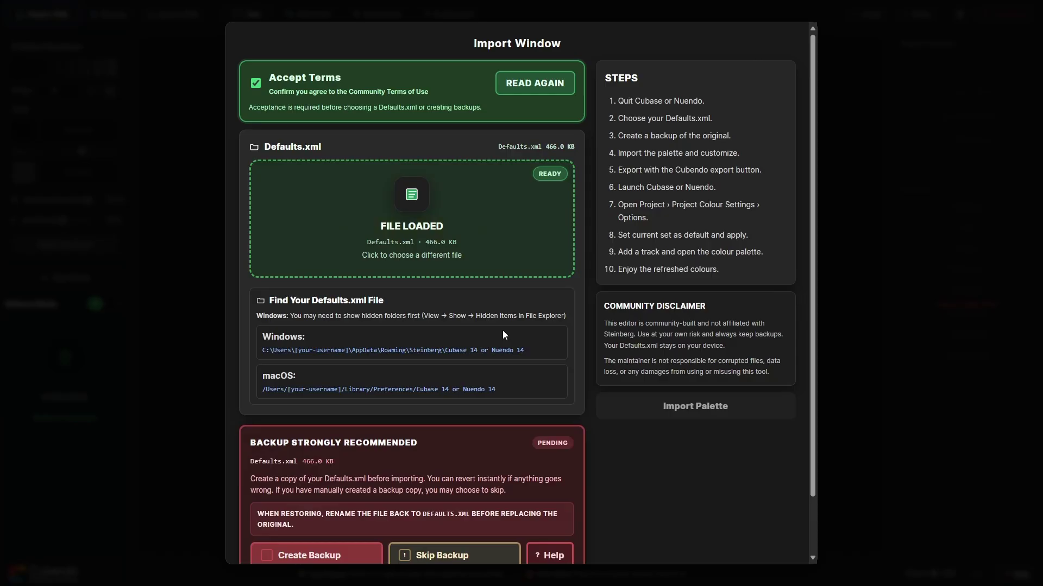
scroll(511, 335, down, 2)
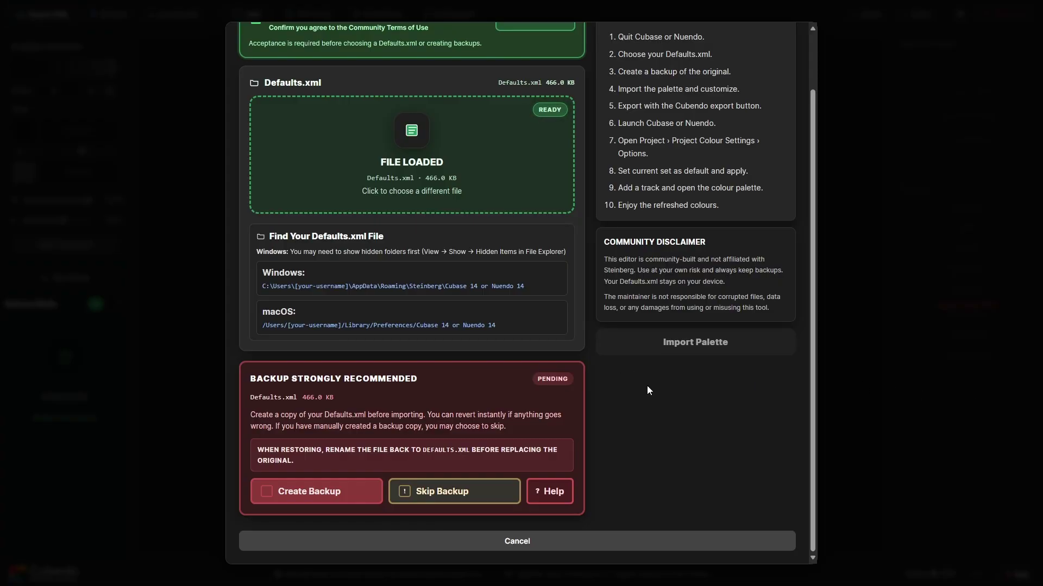
click(450, 491)
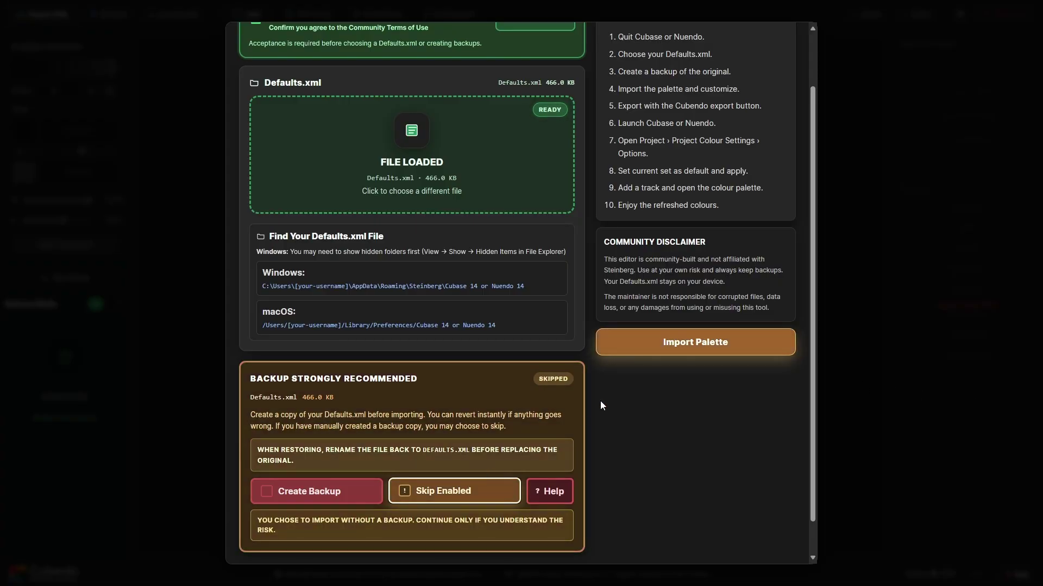
Step: Import the 96-colour palette, look through it, then delete every colour with Delete Everything
click(696, 344)
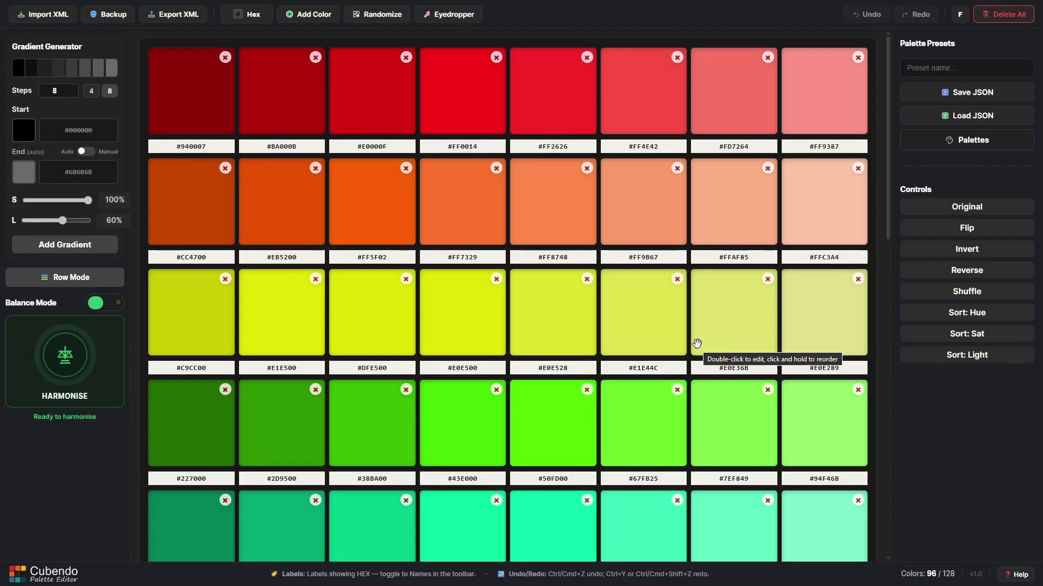
scroll(572, 316, down, 10)
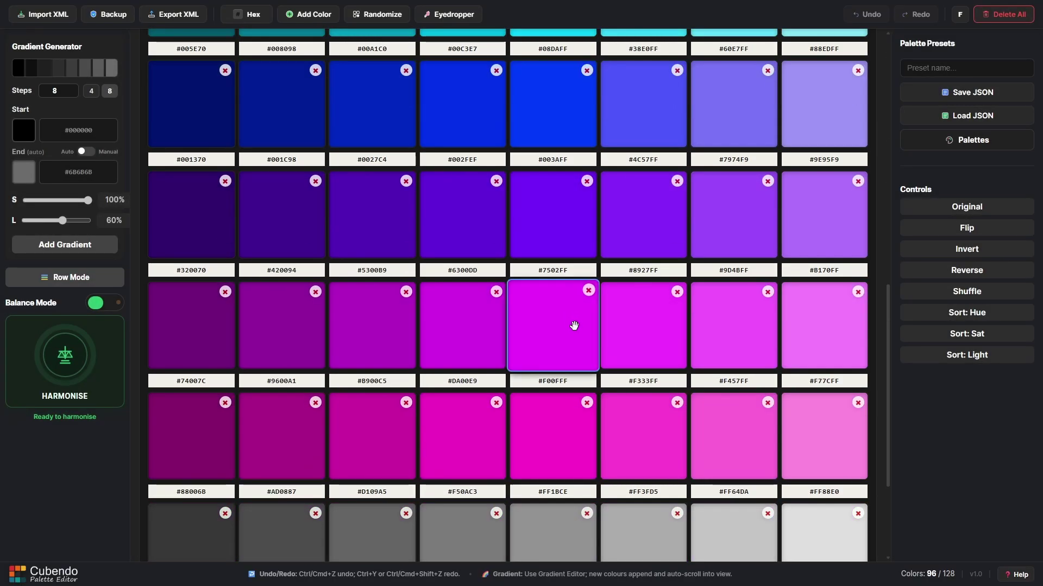
scroll(574, 326, down, 4)
scroll(575, 327, up, 12)
scroll(553, 300, down, 9)
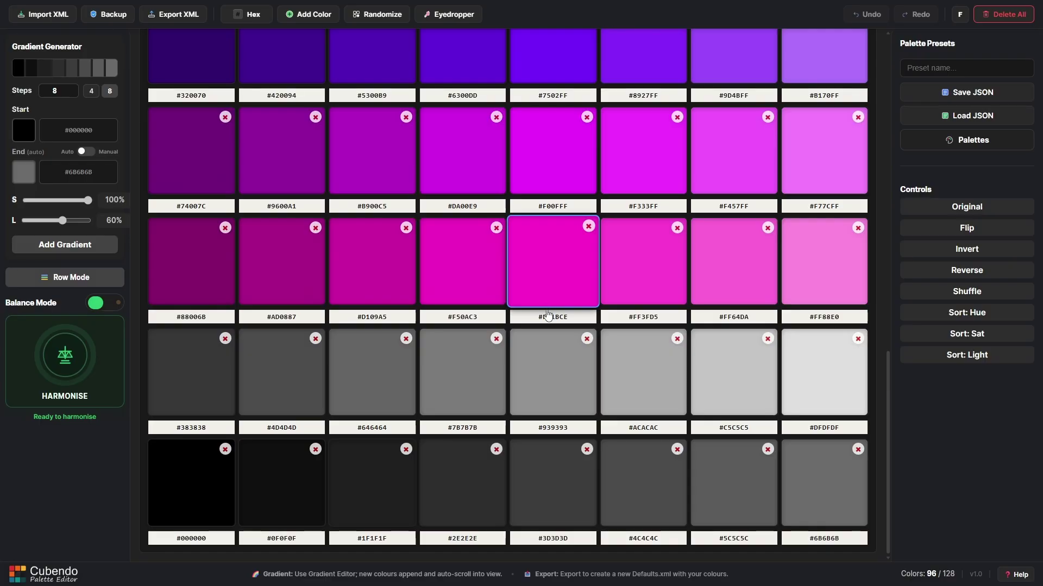
scroll(546, 308, up, 10)
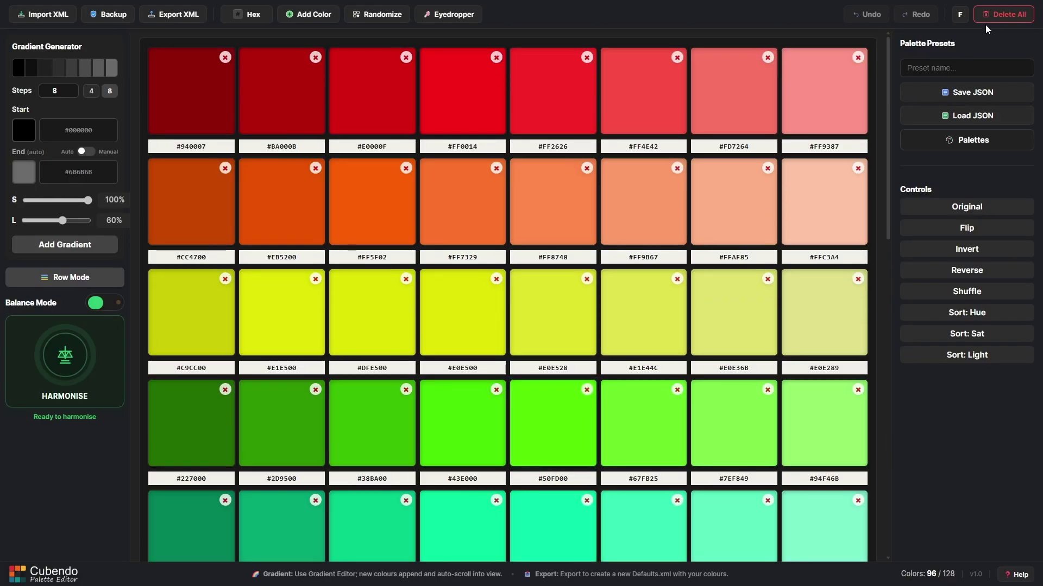
click(999, 15)
click(564, 325)
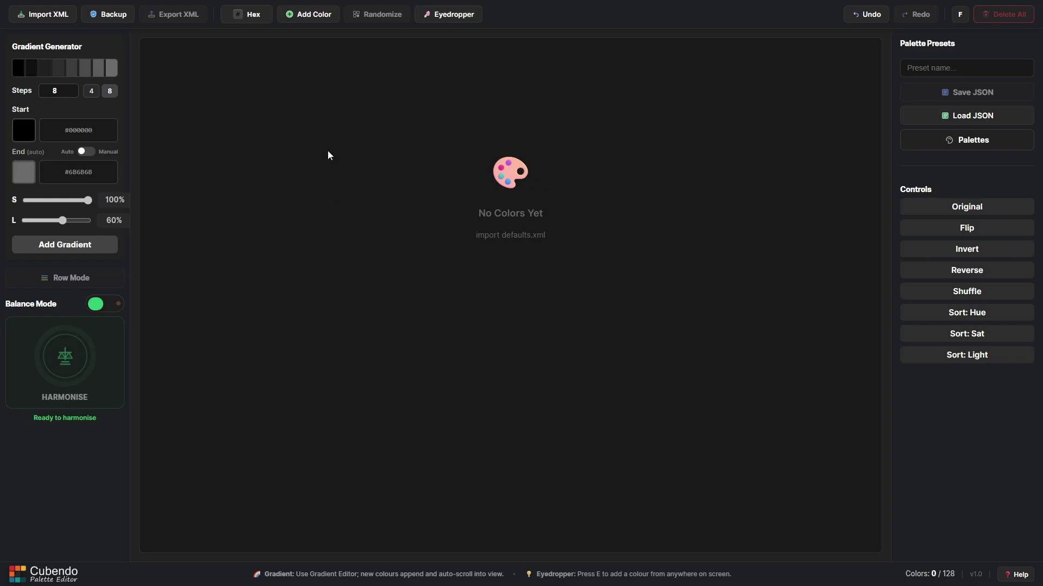
Step: Add three swatches and set the first one to dark green #2F664A
click(319, 20)
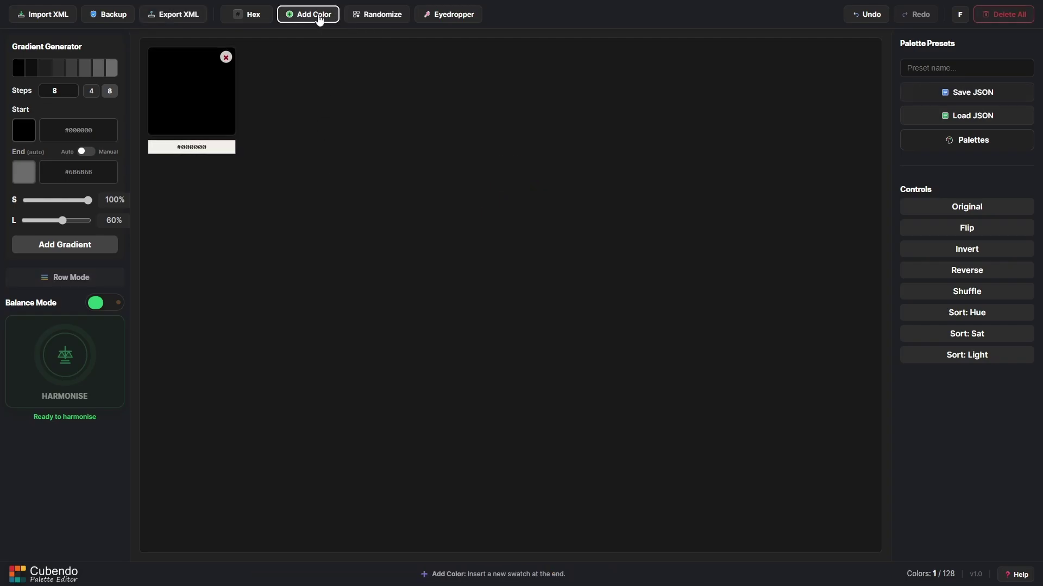
click(319, 19)
click(319, 20)
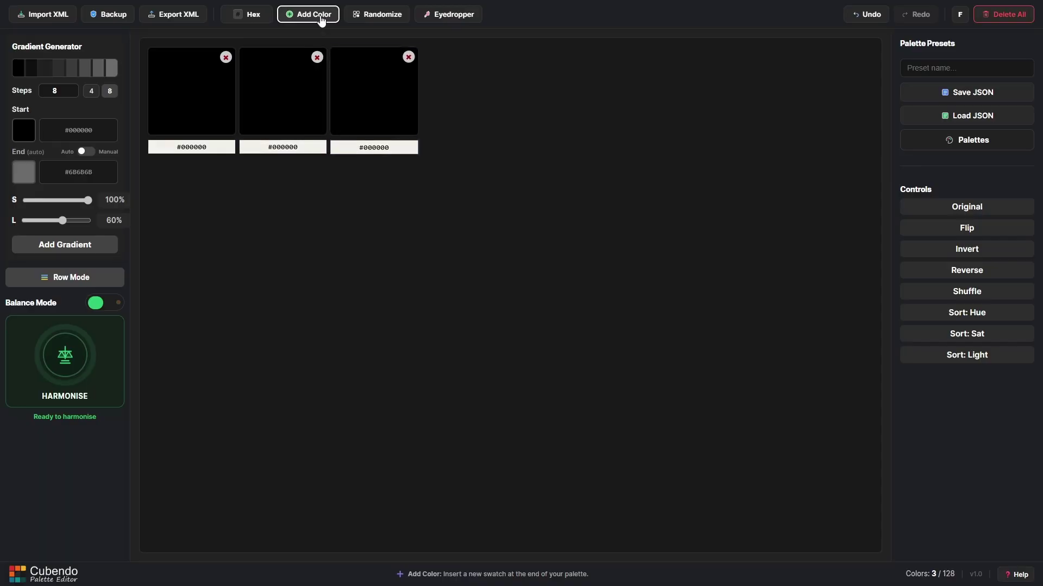
click(206, 90)
click(559, 161)
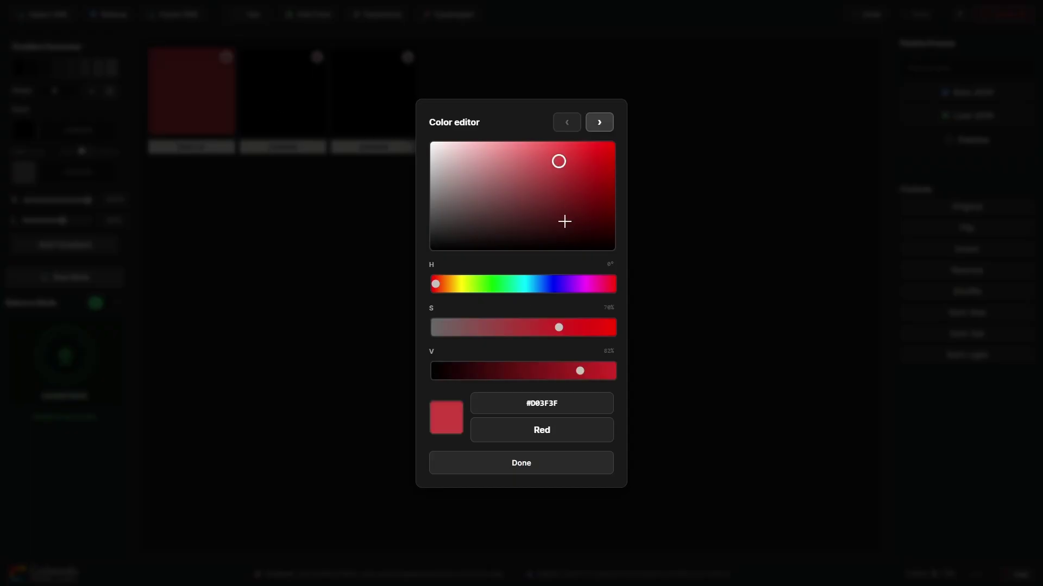
click(527, 288)
click(533, 328)
click(505, 371)
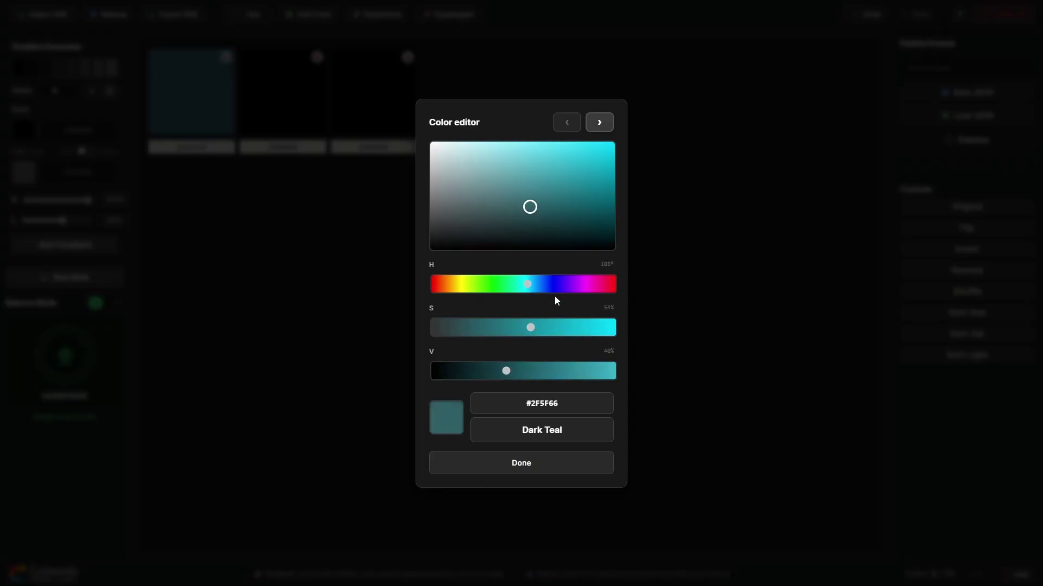
click(517, 284)
click(516, 469)
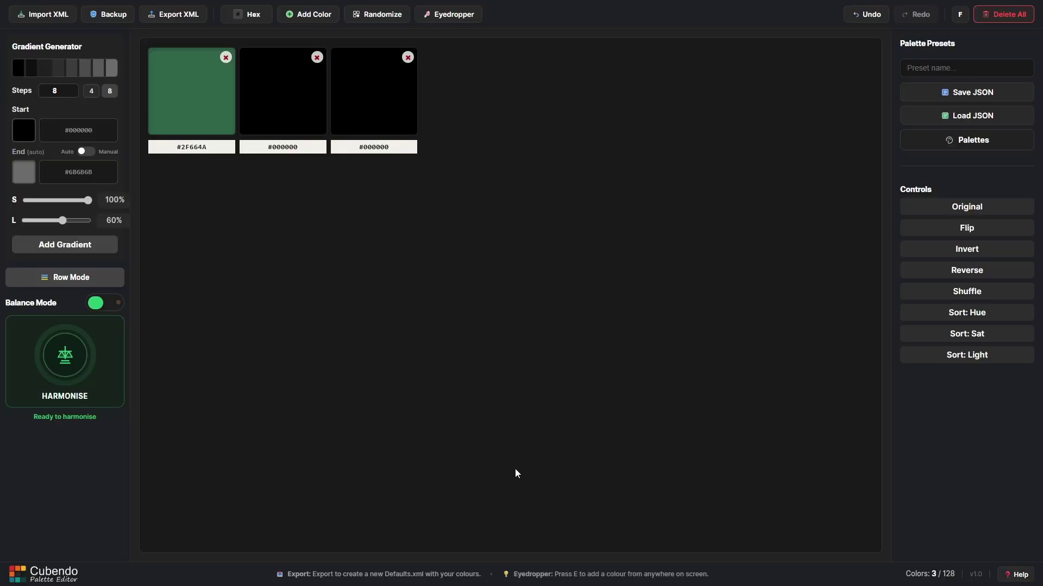
Step: Make the other swatches dark red #B71A1A and vivid red #F71515, then delete the green one
click(291, 89)
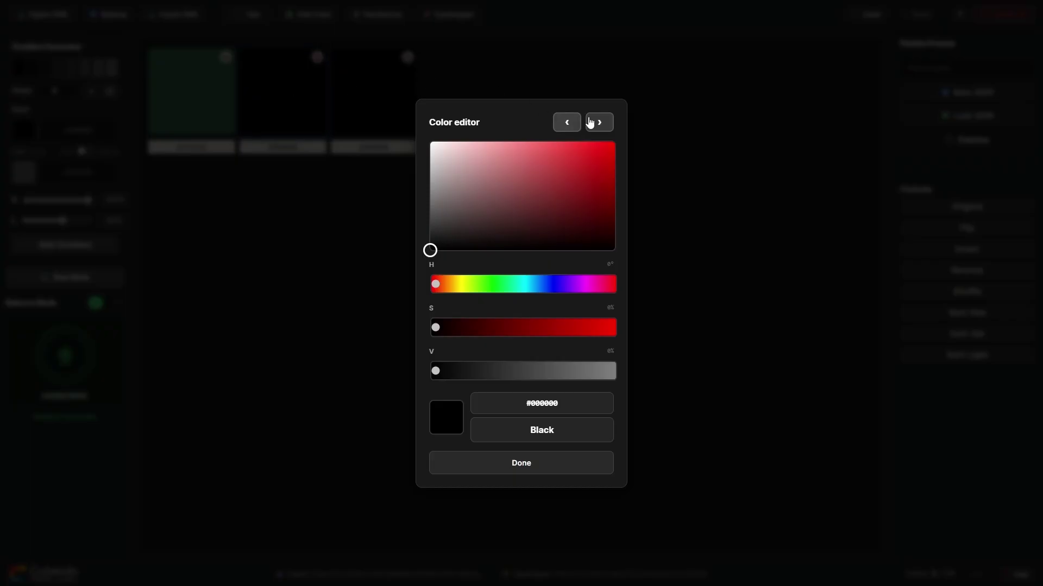
click(589, 170)
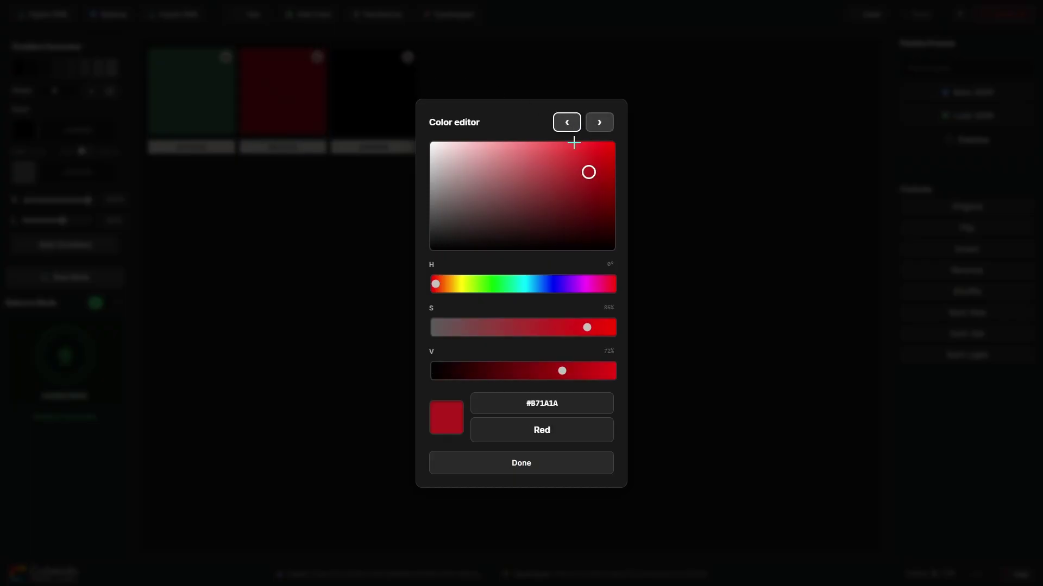
click(599, 145)
click(493, 469)
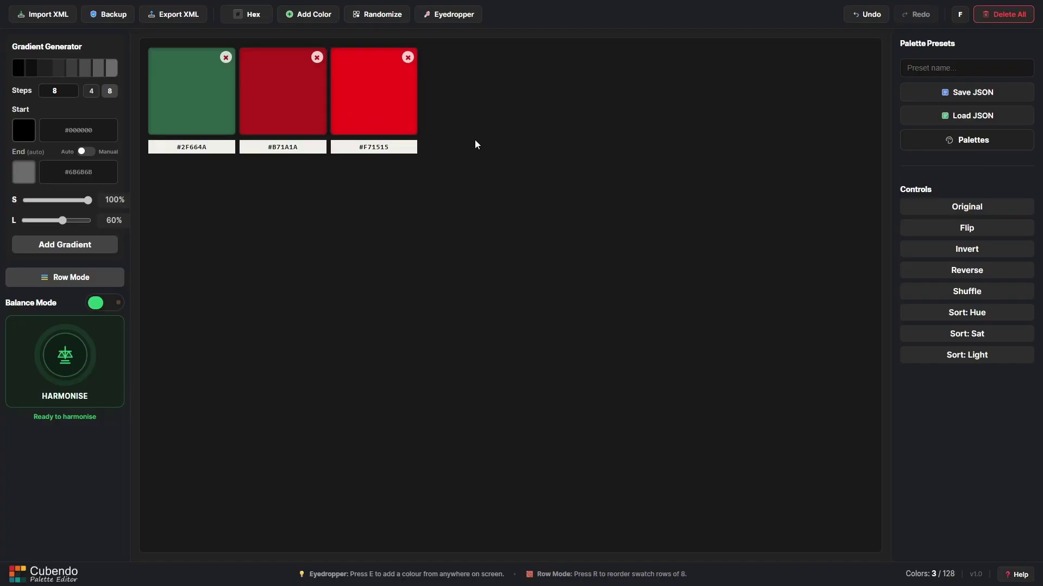
click(228, 57)
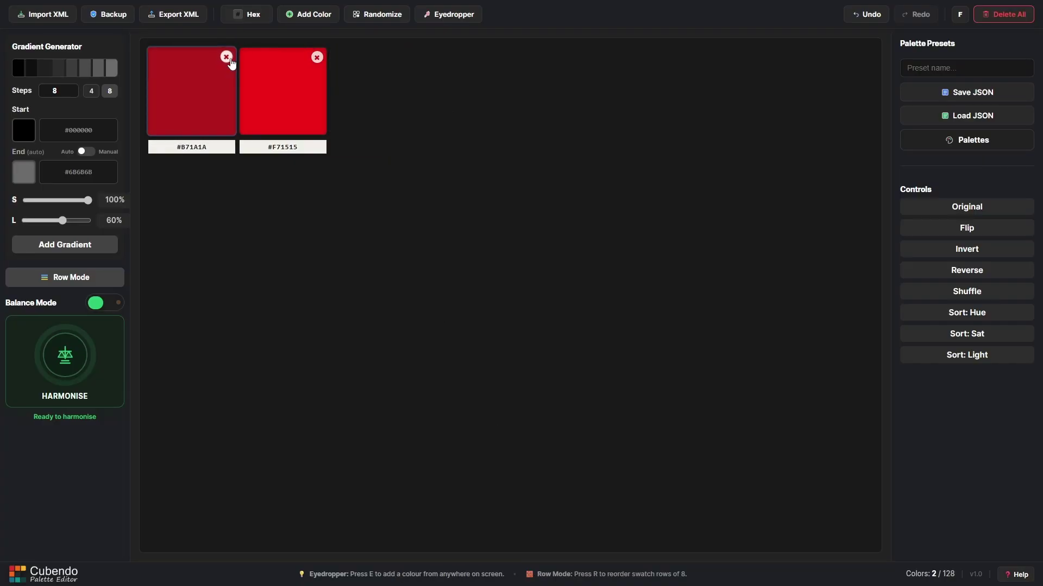
Step: Clear the remaining swatches, then eyedropper-sample pink #FB3594 and orange #F27700 into the palette
click(228, 57)
click(228, 57)
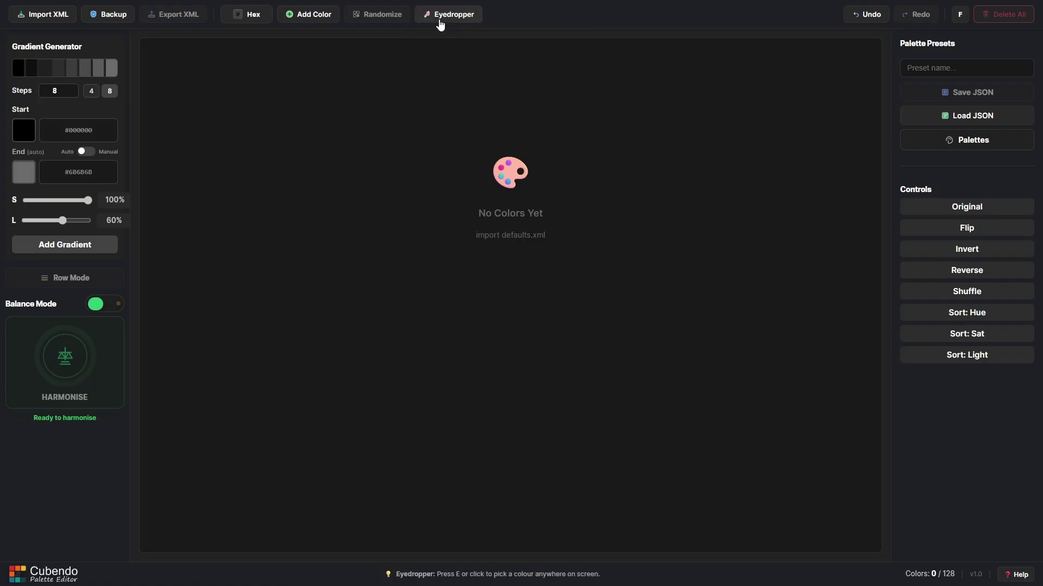
click(440, 23)
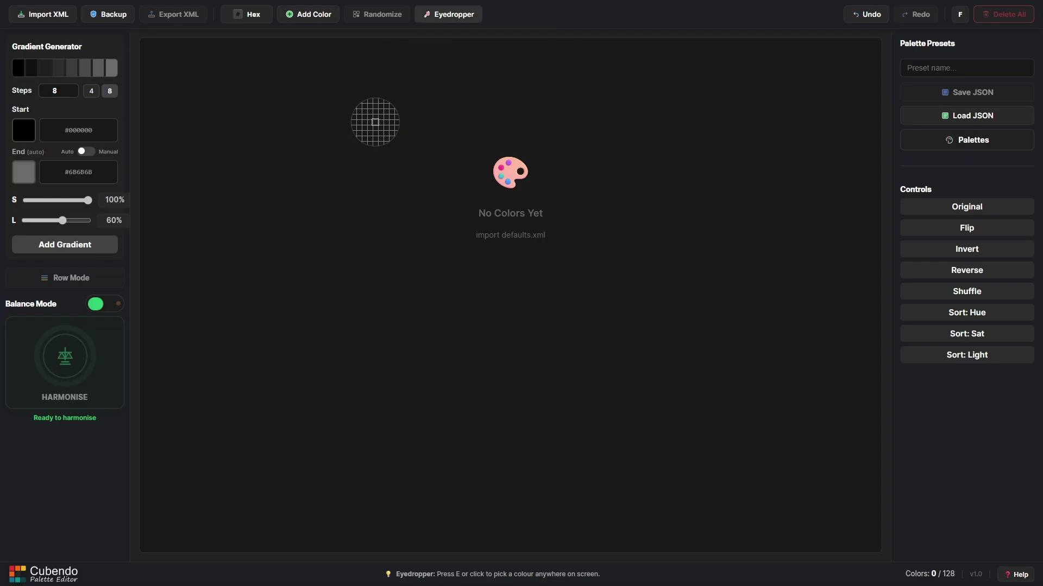
click(503, 167)
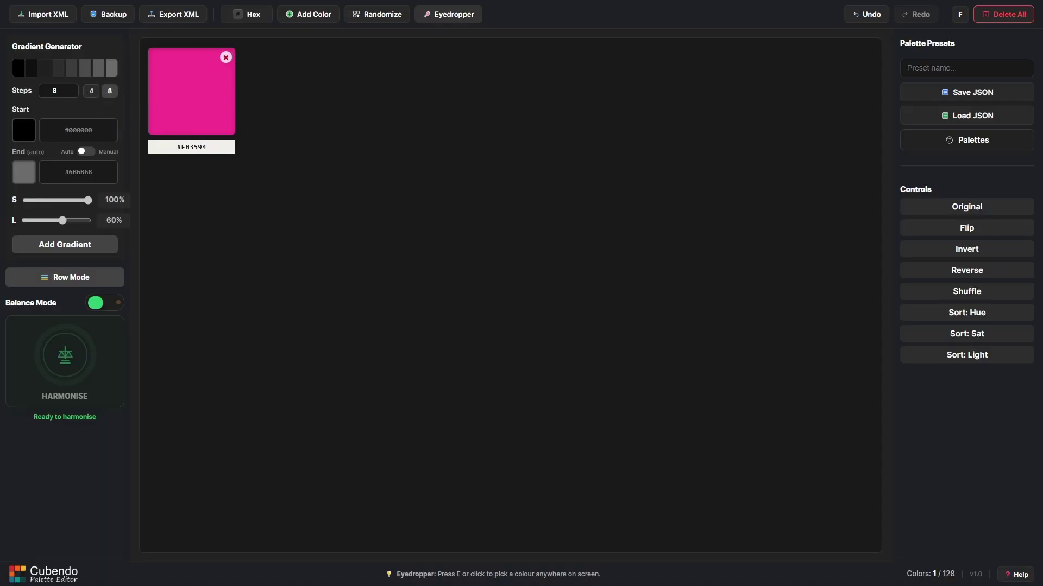
key(e)
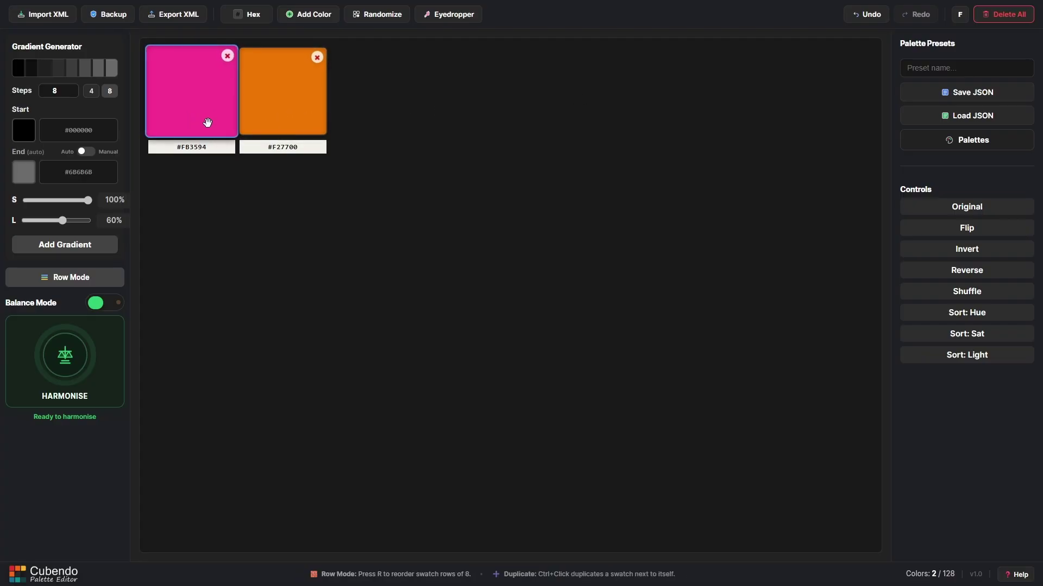
Step: Copy the pink swatch's hex code #FB3594 and delete the orange swatch
click(221, 152)
click(268, 156)
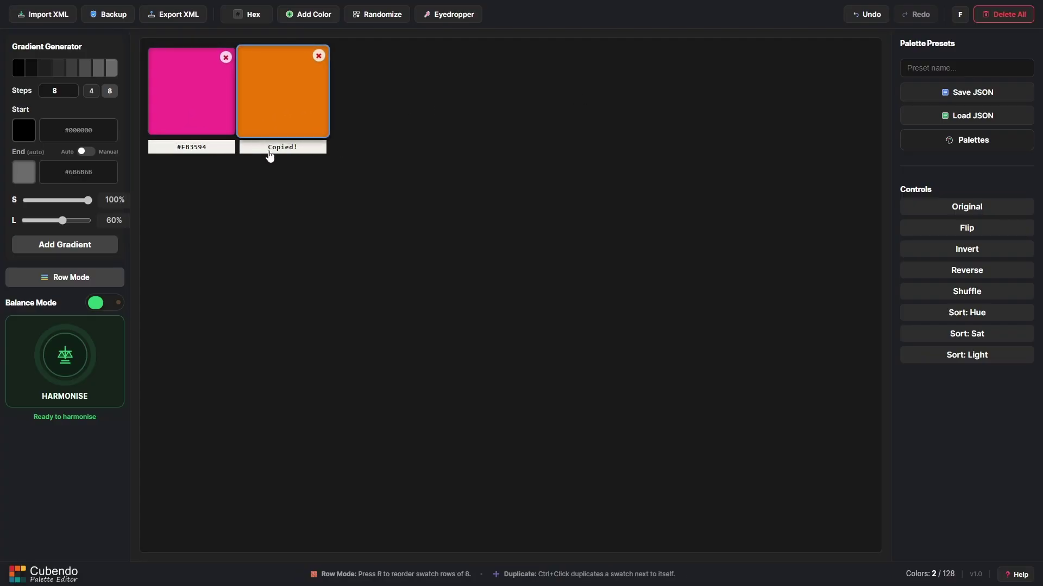
click(205, 155)
click(245, 153)
click(202, 154)
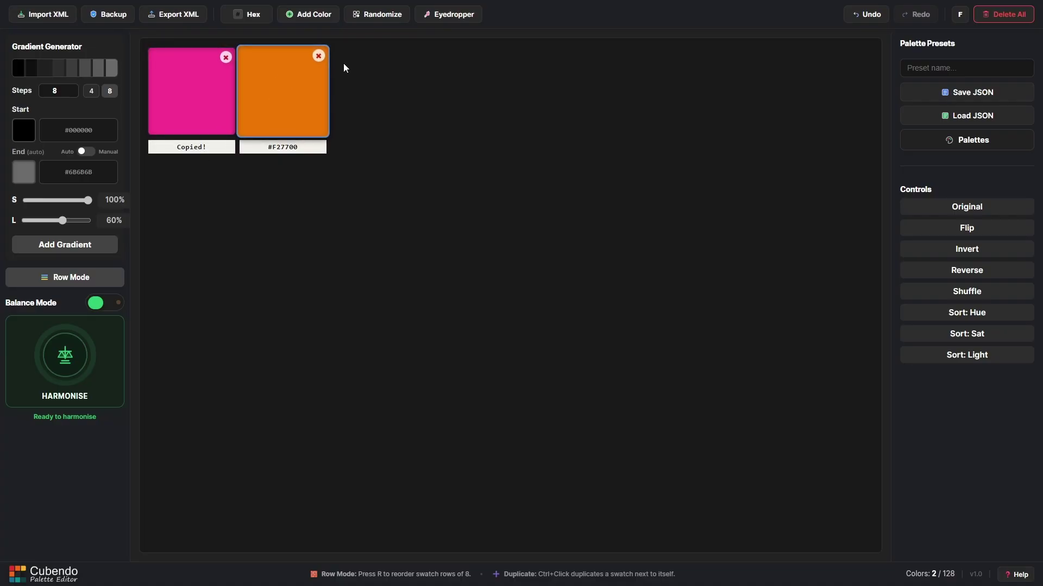
click(318, 57)
Step: Delete the pink swatch, paste #FB3594 as the gradient start, and set lightness to 74%
click(225, 57)
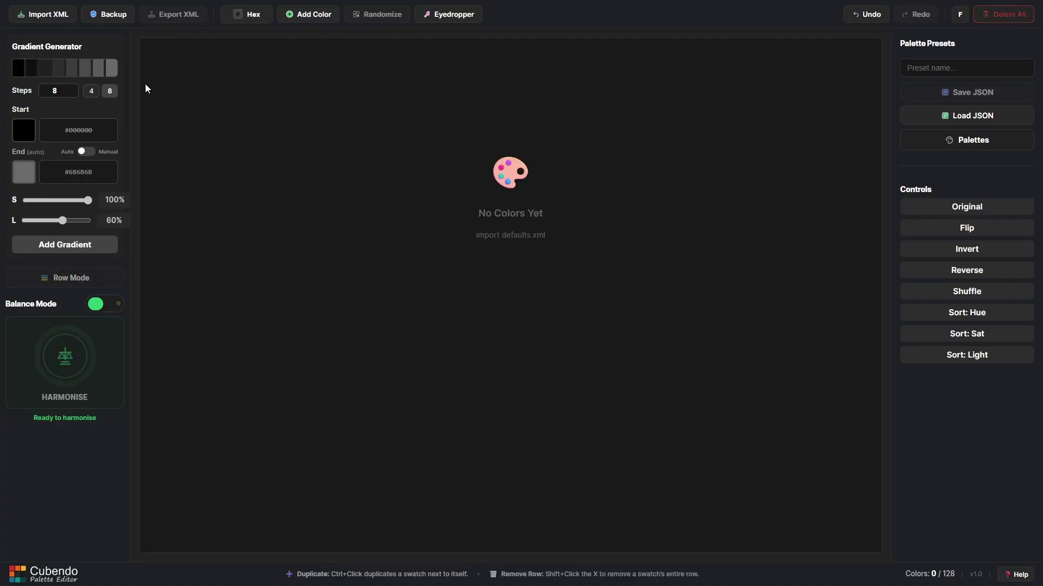
triple_click(81, 125)
key(ctrl+v)
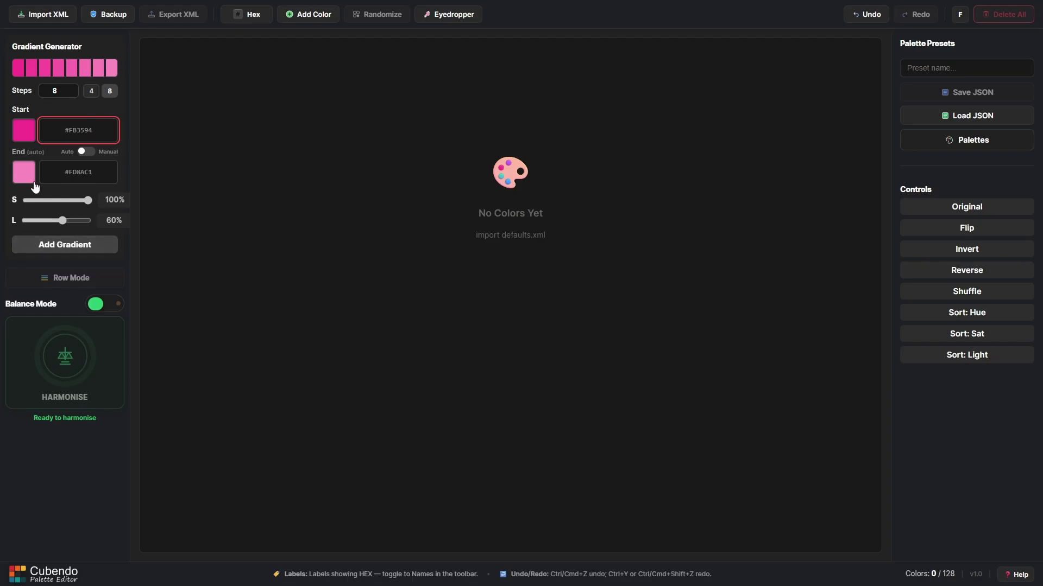
drag(62, 220, 97, 222)
Step: Add eight pink gradient colours from #FB3594 to #FEBADA at 94% end lightness
click(27, 167)
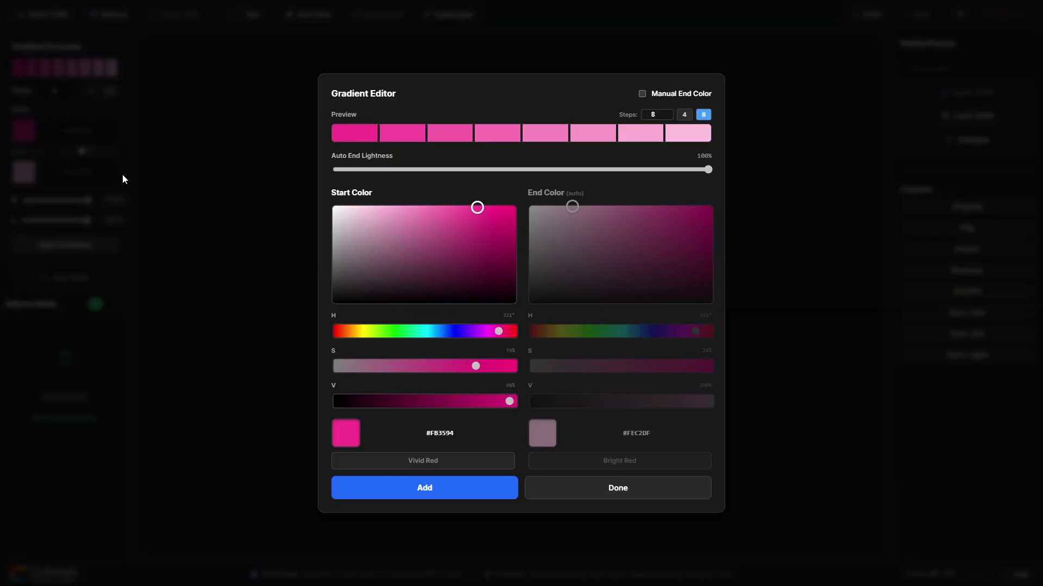
drag(708, 169, 687, 170)
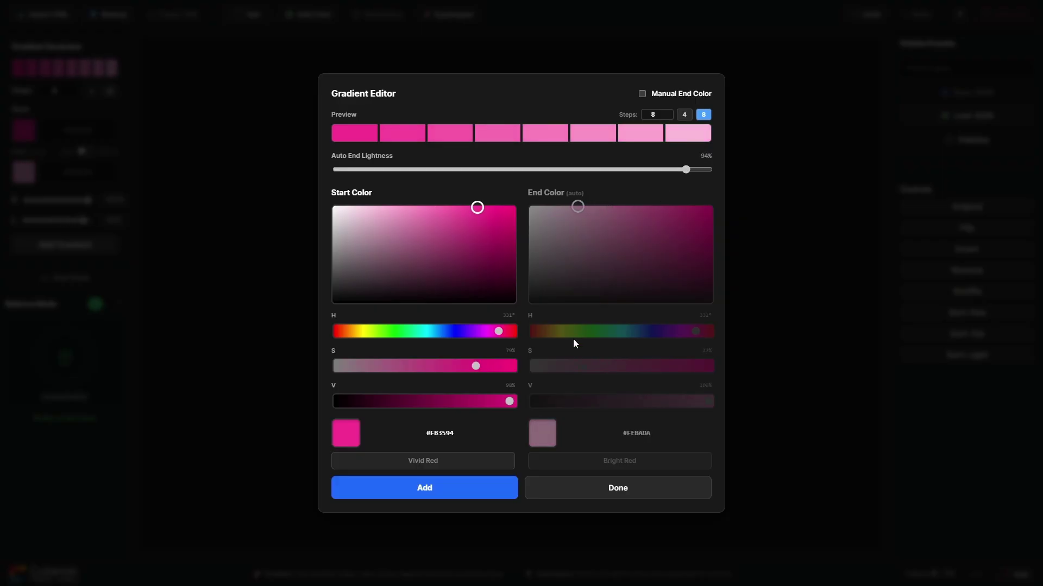
click(465, 488)
click(570, 492)
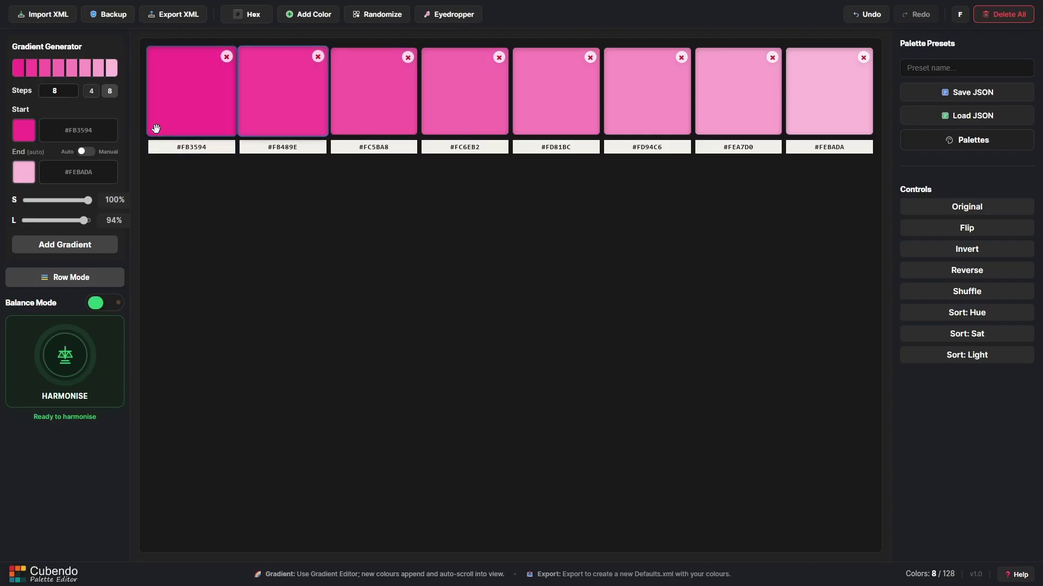
click(23, 132)
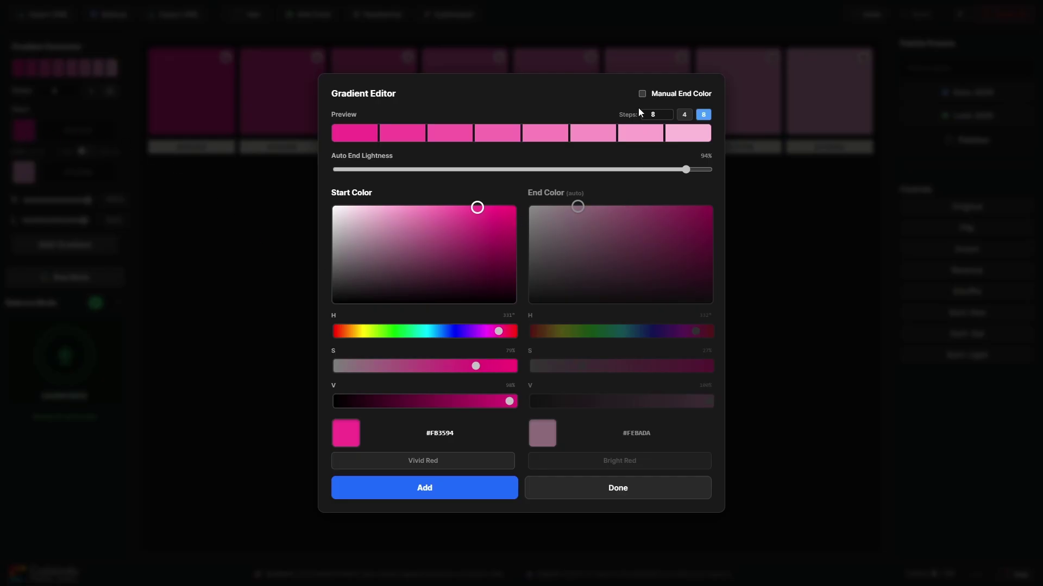
Step: Enable Manual End Color and set the gradient's end colour to a vivid pink
click(642, 93)
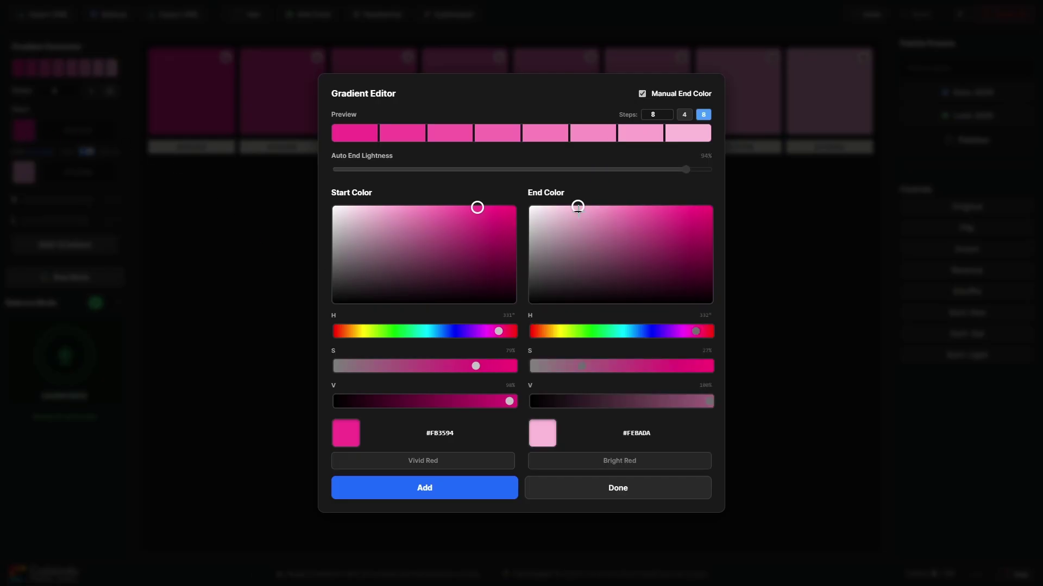
drag(577, 207, 739, 207)
click(740, 207)
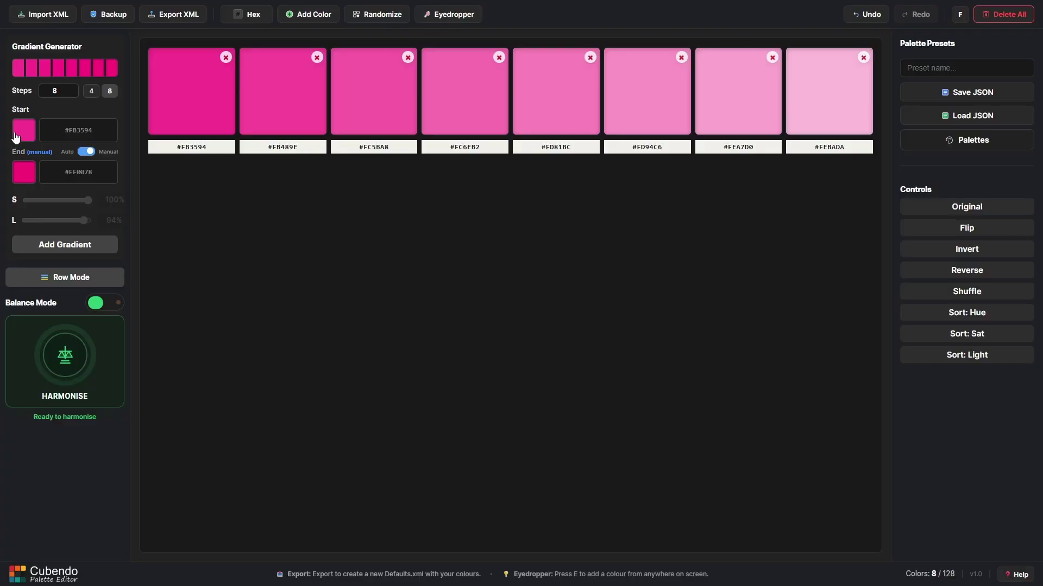
double_click(86, 151)
Step: Add an eight-step gradient row from sky blue #01ABEF to red #CD120C
click(15, 181)
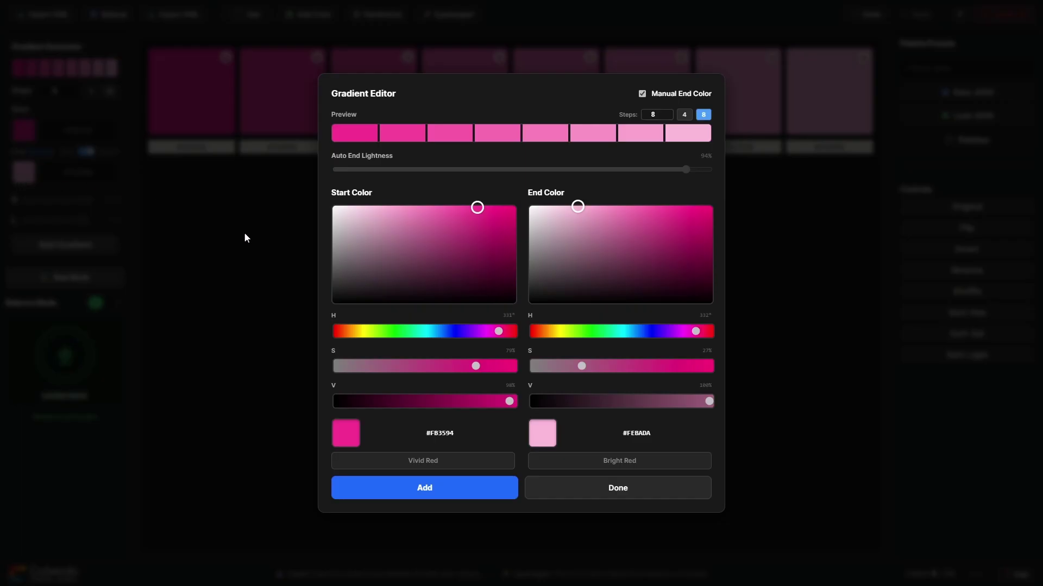
click(454, 233)
drag(454, 233, 514, 212)
click(630, 247)
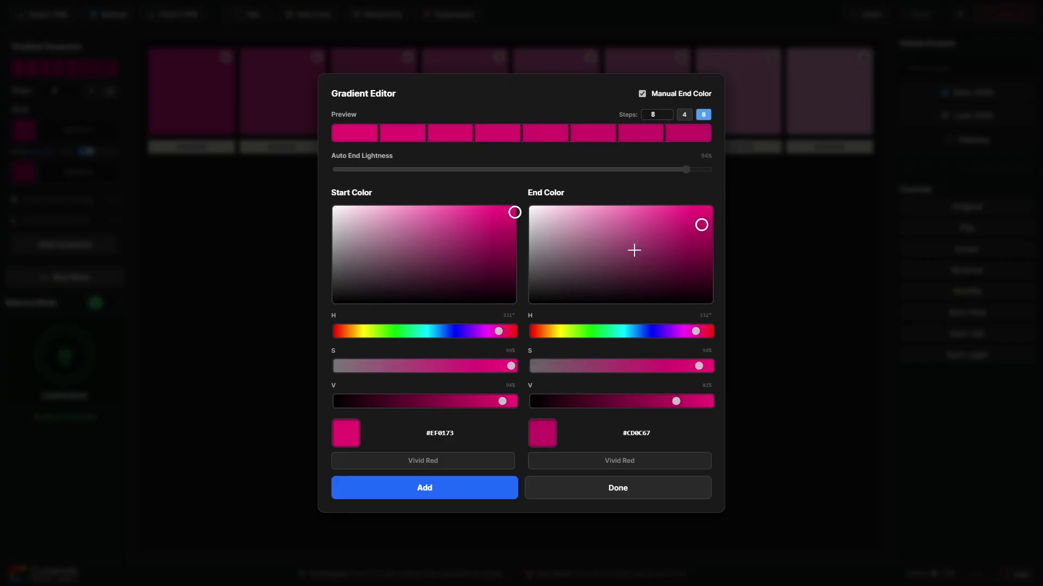
drag(446, 333, 433, 331)
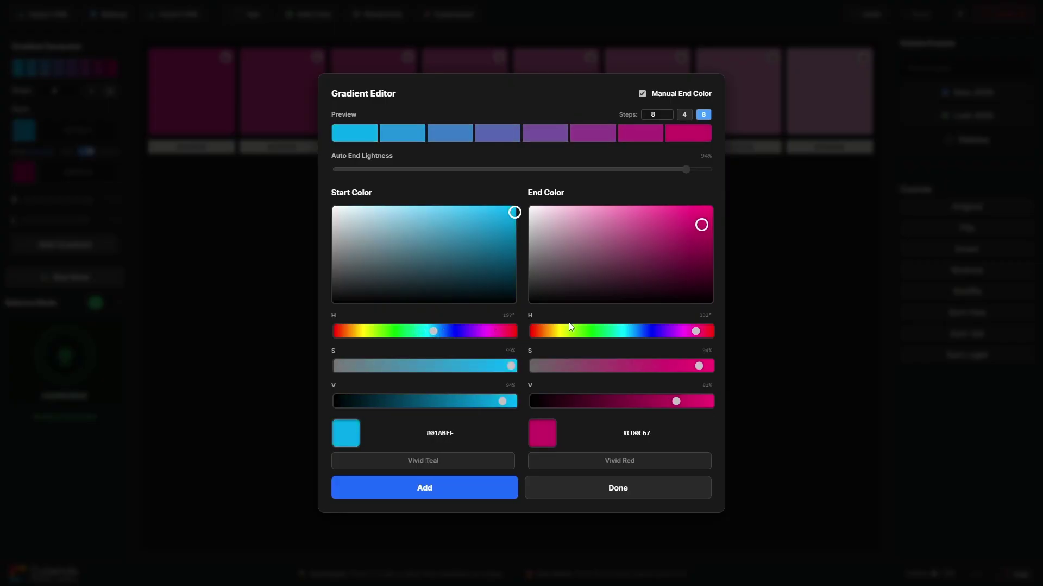
drag(559, 331, 535, 333)
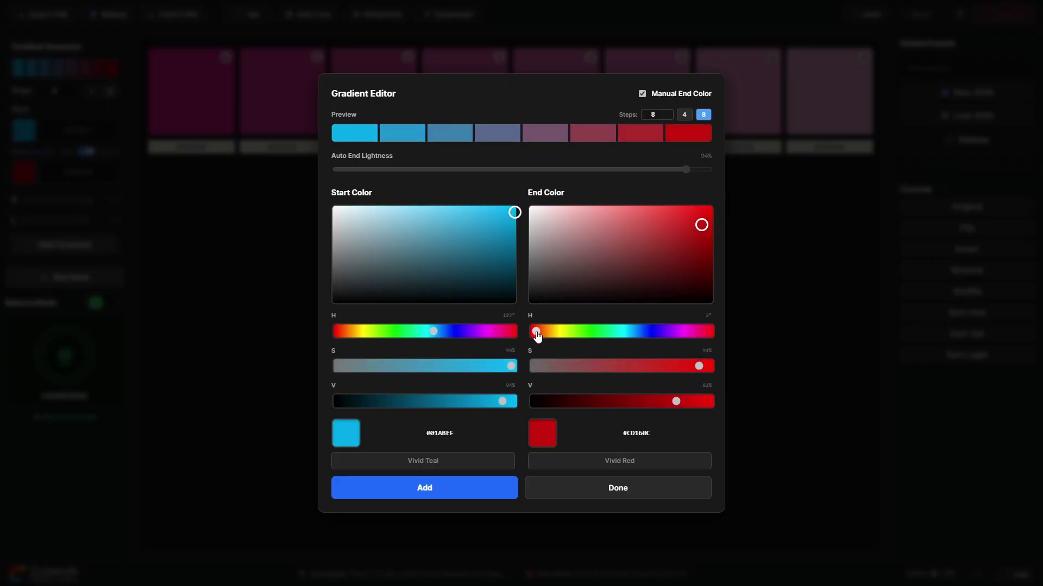
click(473, 493)
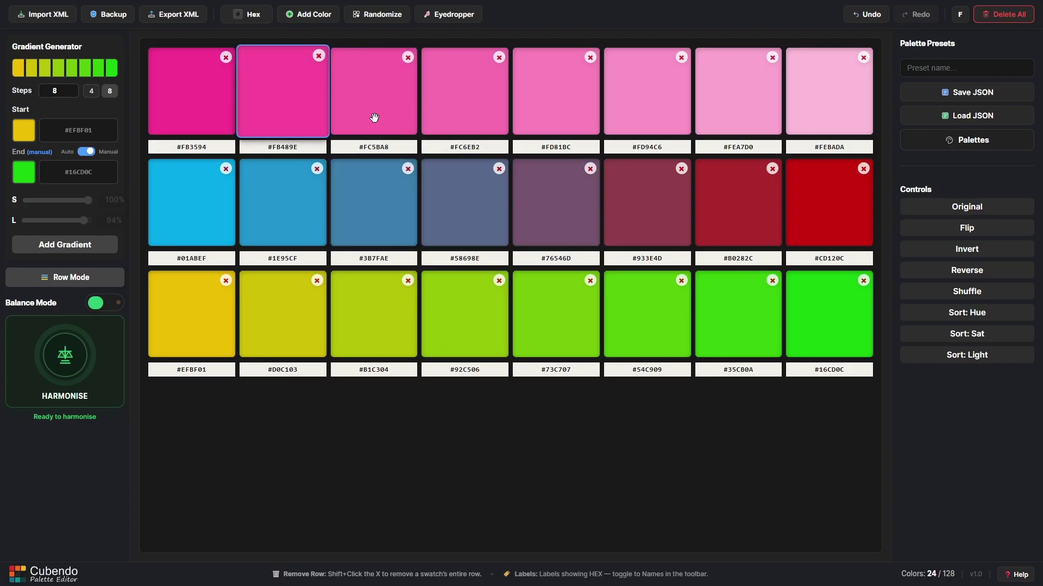
Step: Reorder swatches and rows in Row Mode, moving the yellow-green row to the top
mouse_move(560, 216)
mouse_down()
mouse_move(379, 203)
mouse_move(262, 209)
mouse_move(548, 213)
mouse_up()
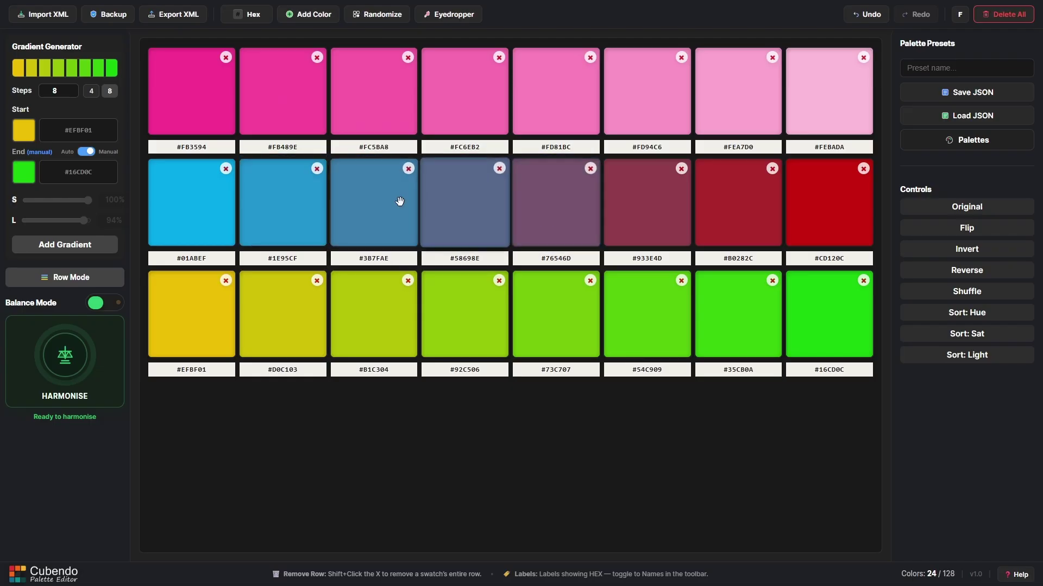
click(65, 277)
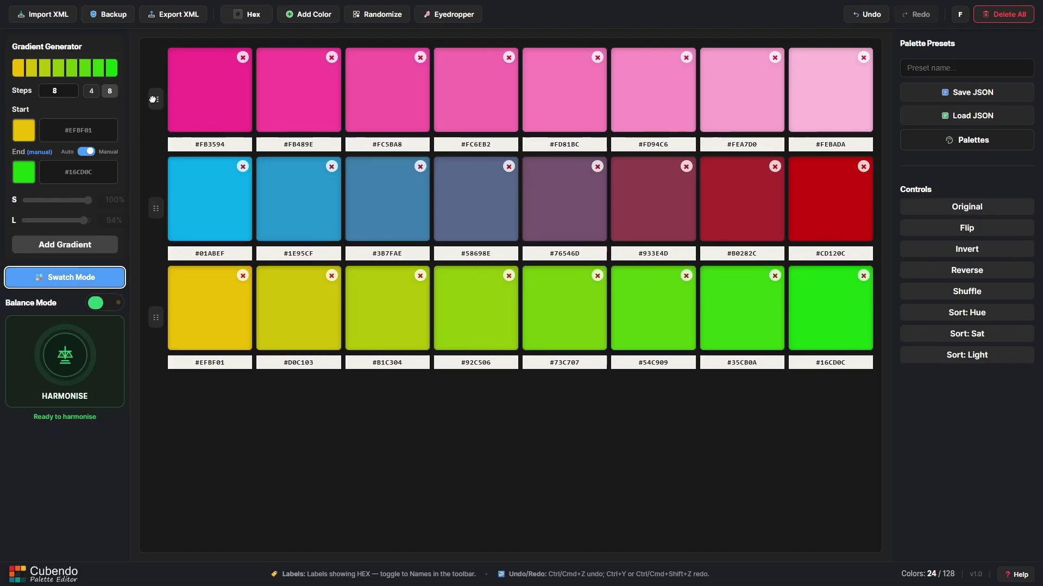
drag(156, 100, 154, 220)
drag(159, 316, 158, 158)
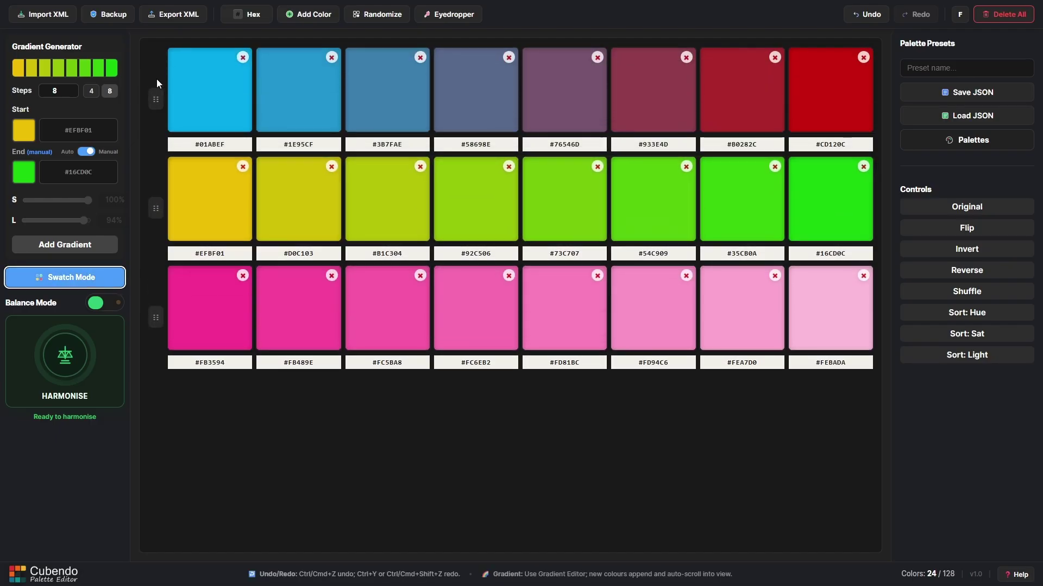
drag(157, 80, 159, 188)
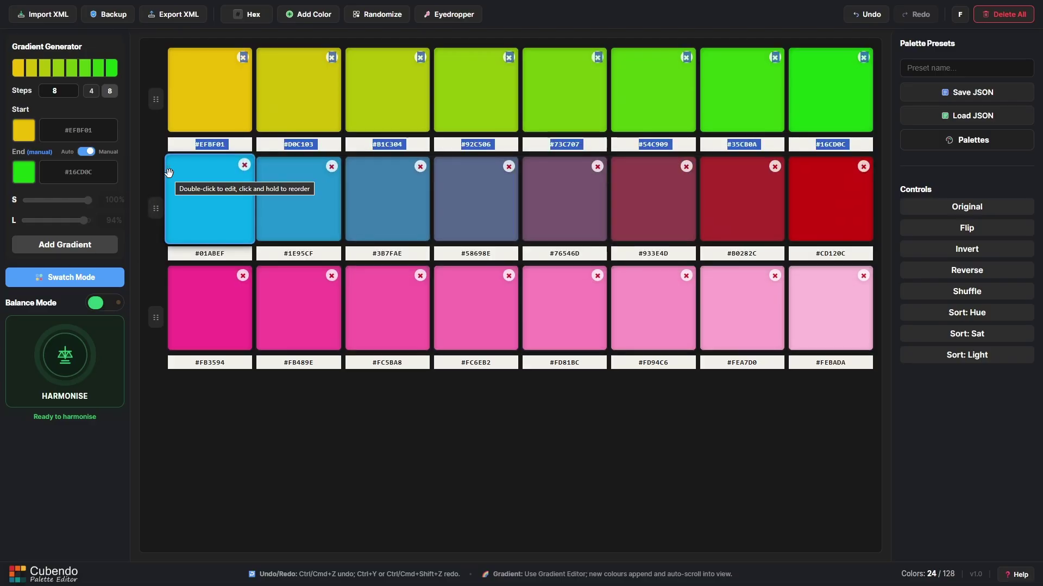
Step: Delete swatches #EFBF01 and #B1C304, duplicate #FEBADA, then remove all three rows
click(225, 57)
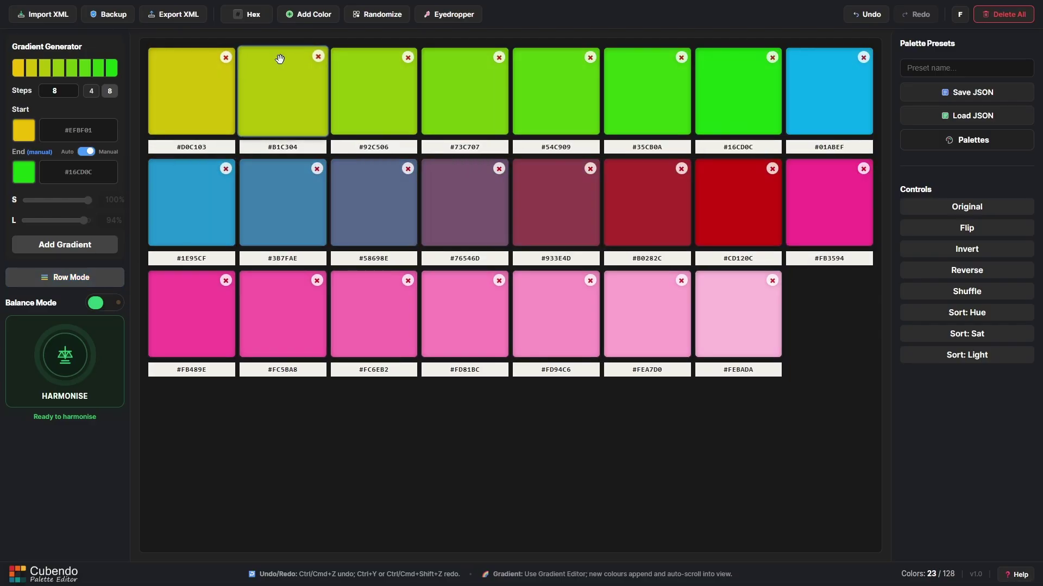
click(319, 56)
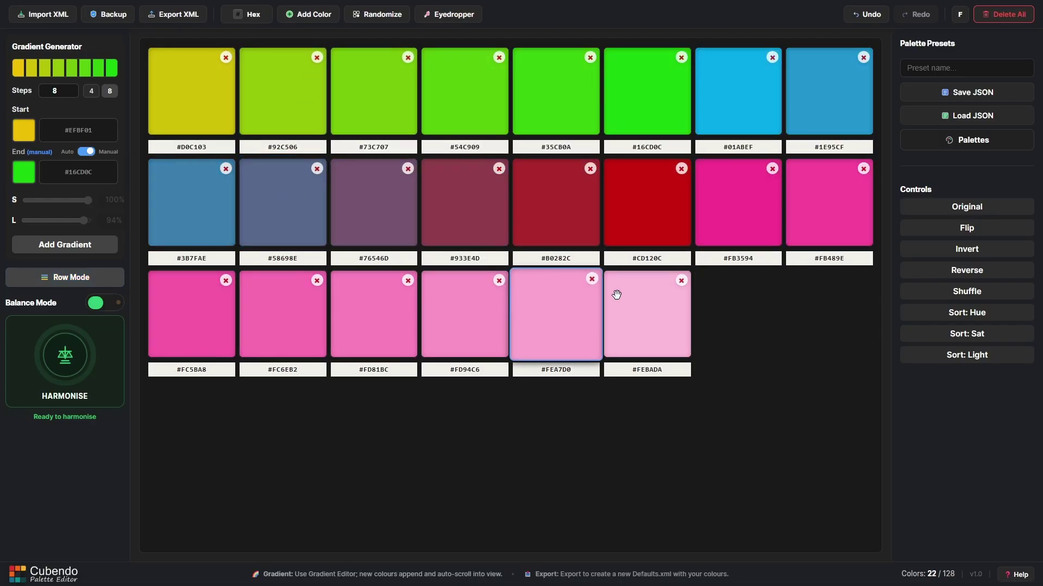
key(ctrl+d)
key(ctrl+d)
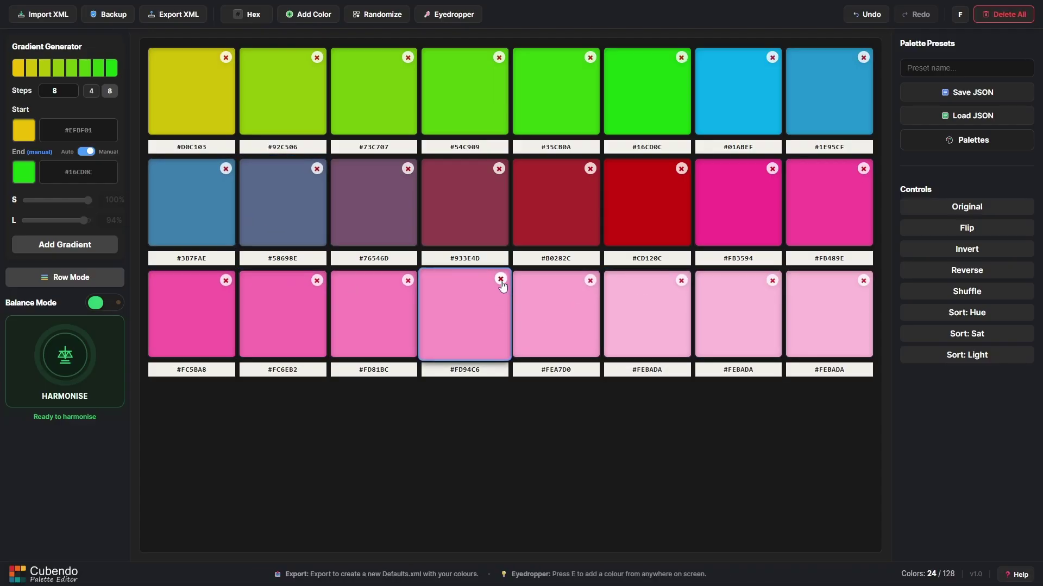
click(590, 281)
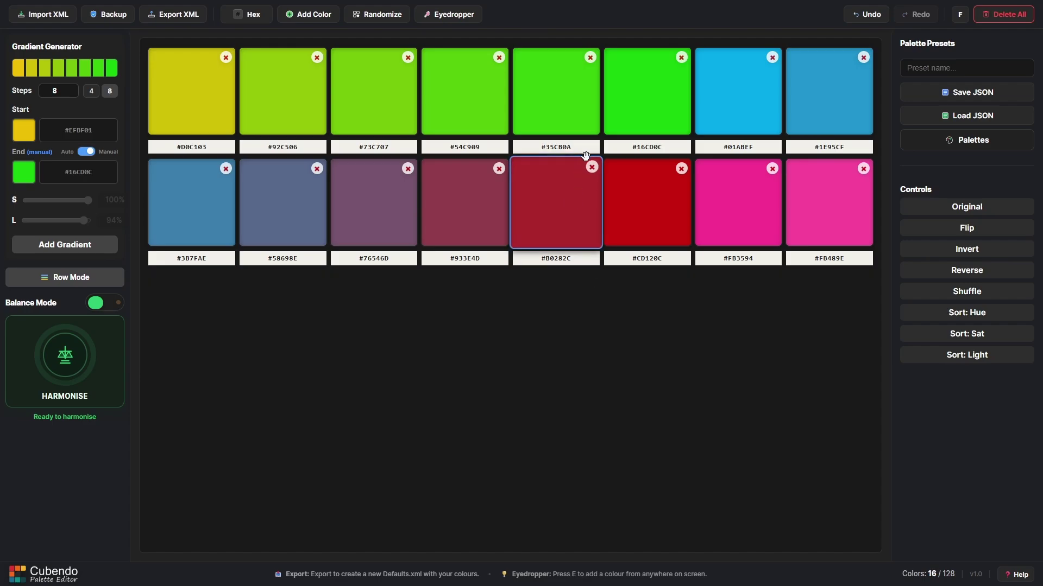
click(590, 169)
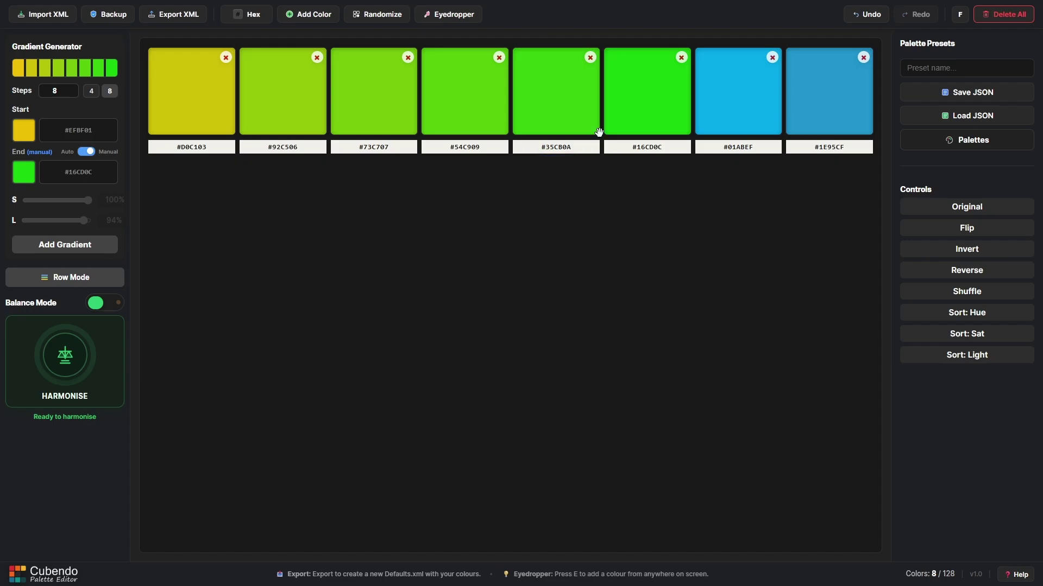
click(592, 57)
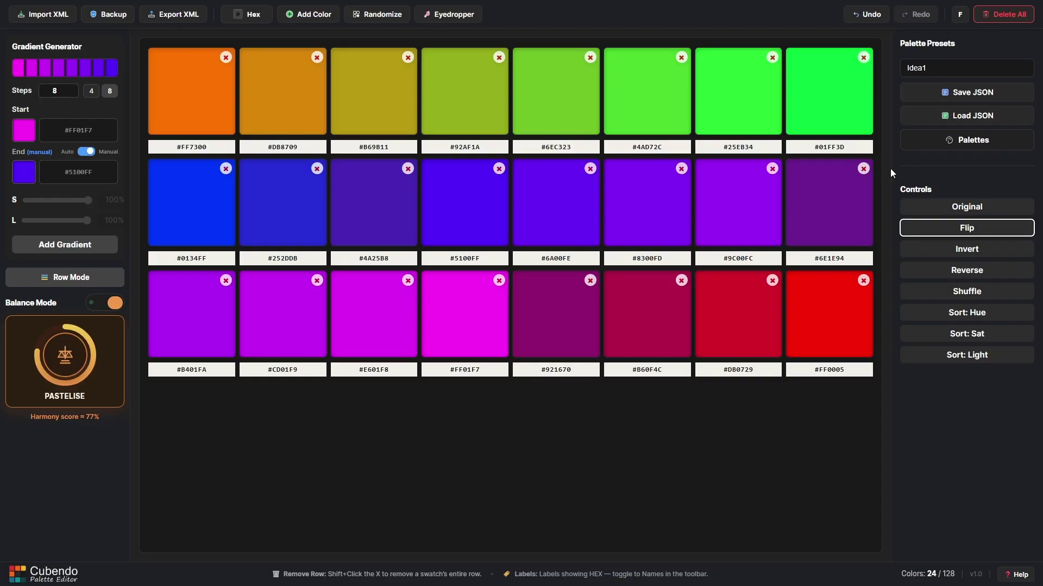
Step: Try Flip, Invert and Reverse on the palette, undoing each one
click(946, 228)
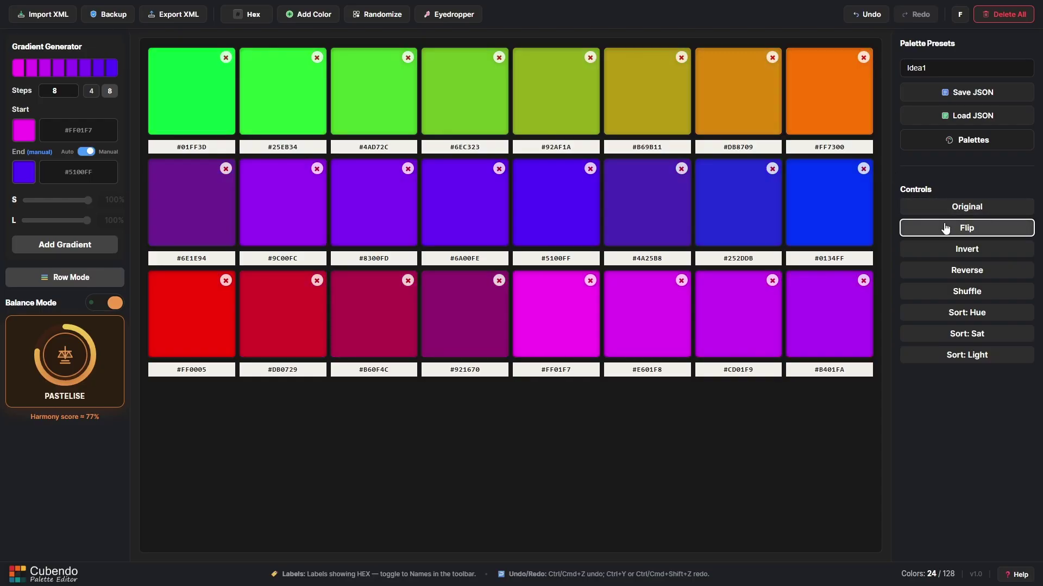
click(945, 228)
click(953, 250)
click(951, 251)
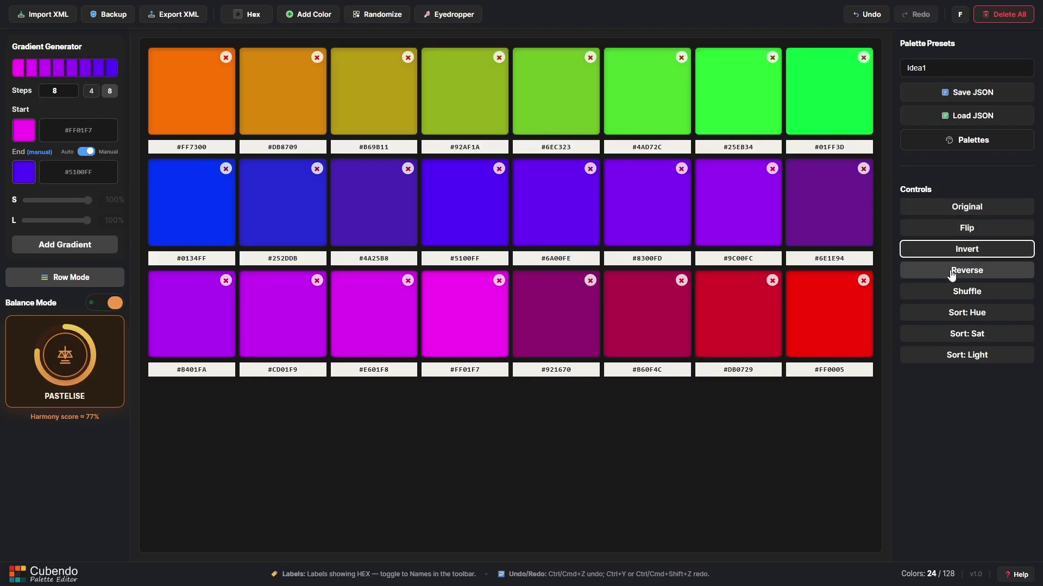
click(951, 274)
click(952, 274)
Step: Shuffle the swatches twice, then sort them by hue, saturation and lightness
click(947, 293)
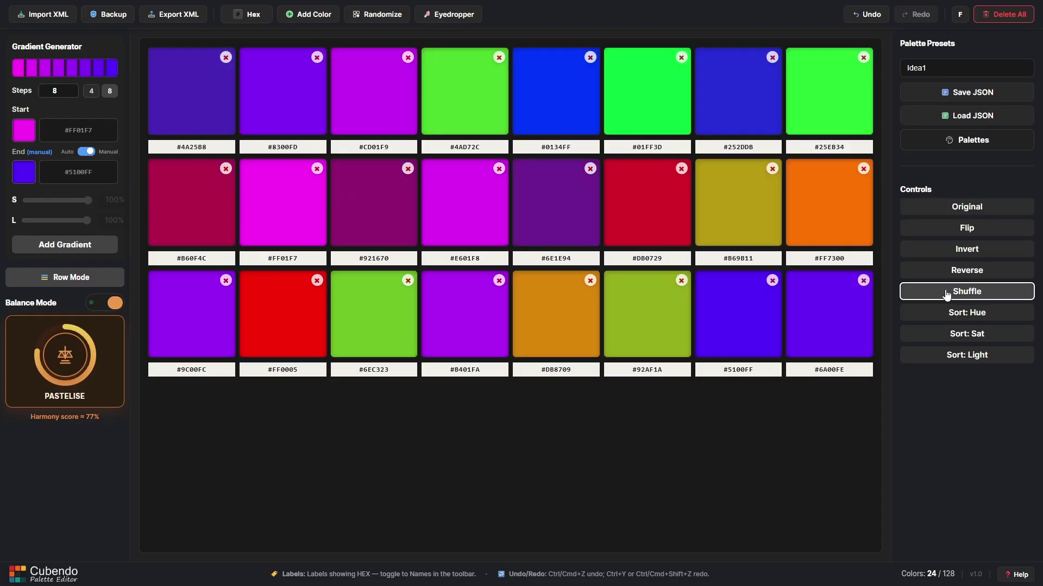
click(947, 294)
click(947, 312)
click(946, 340)
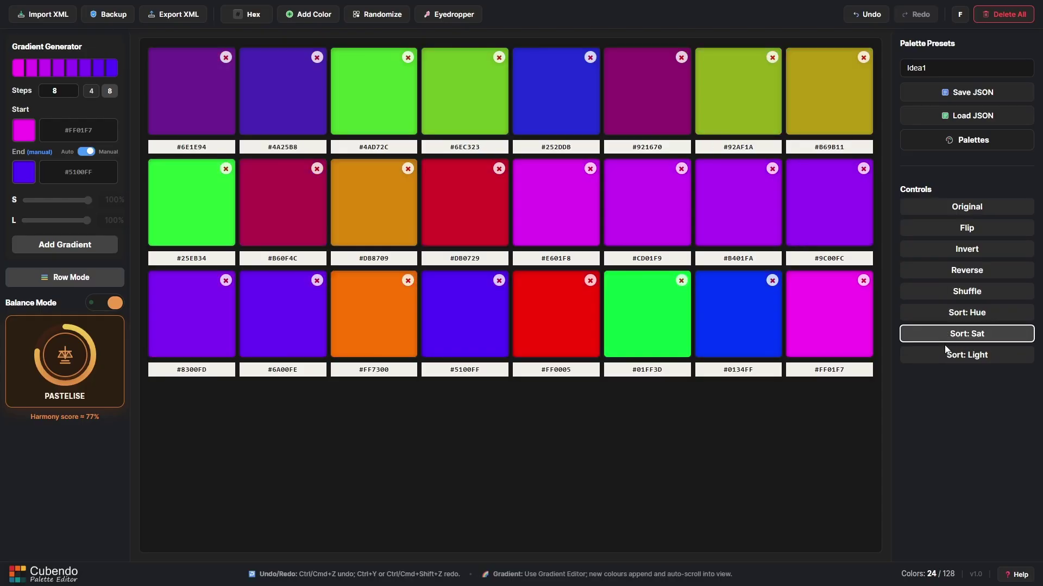
click(946, 354)
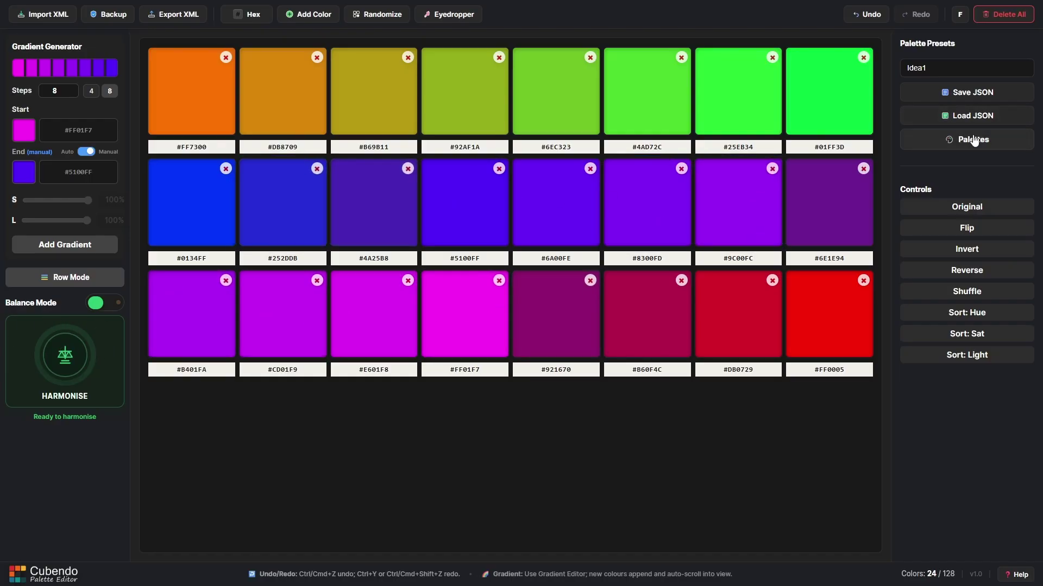
Step: Load an 87-colour composer preset from the Palettes library into the grid
click(953, 139)
click(470, 437)
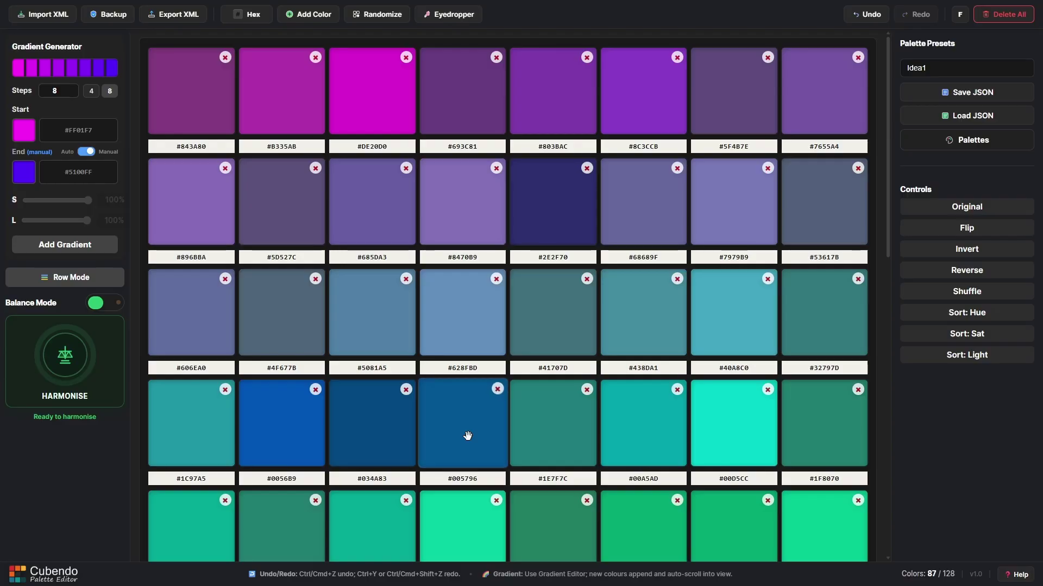
scroll(467, 309, down, 8)
scroll(463, 308, down, 4)
scroll(477, 310, up, 14)
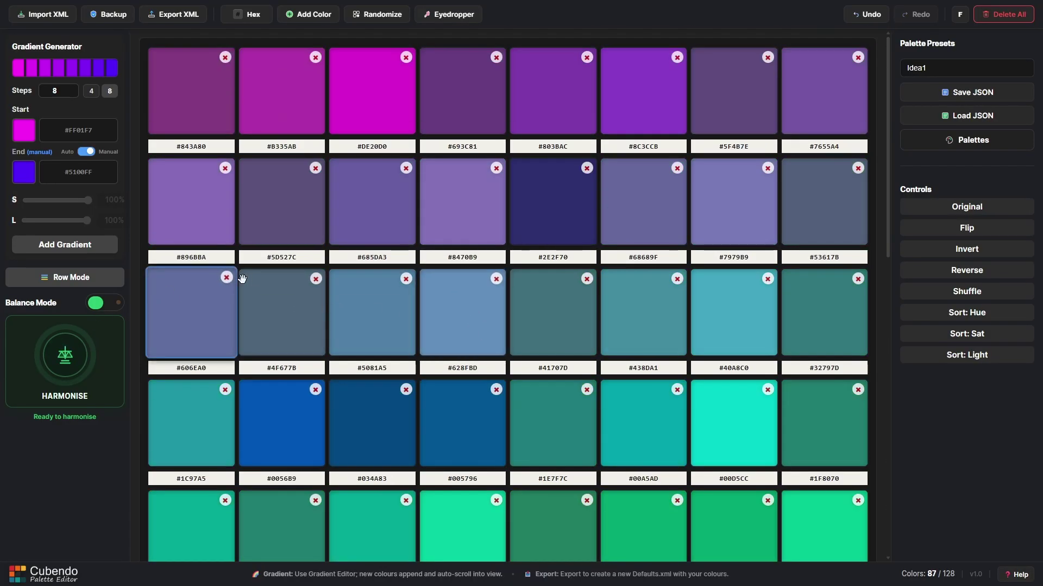
Step: Harmonise the palette's colours, shifting swatches to vivid hues like #900088 and #3300D0
scroll(314, 272, down, 13)
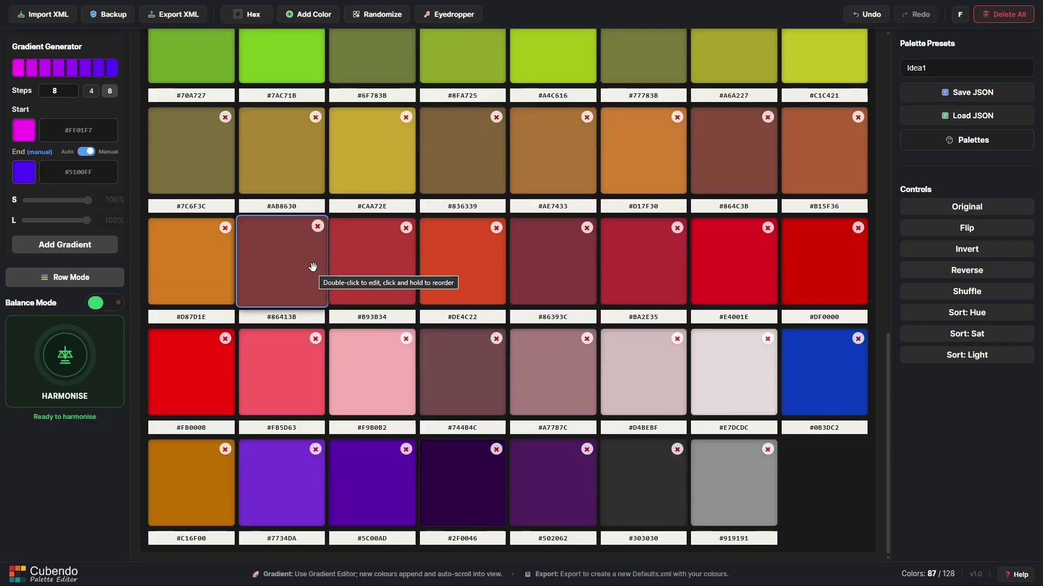
click(87, 350)
scroll(334, 292, up, 13)
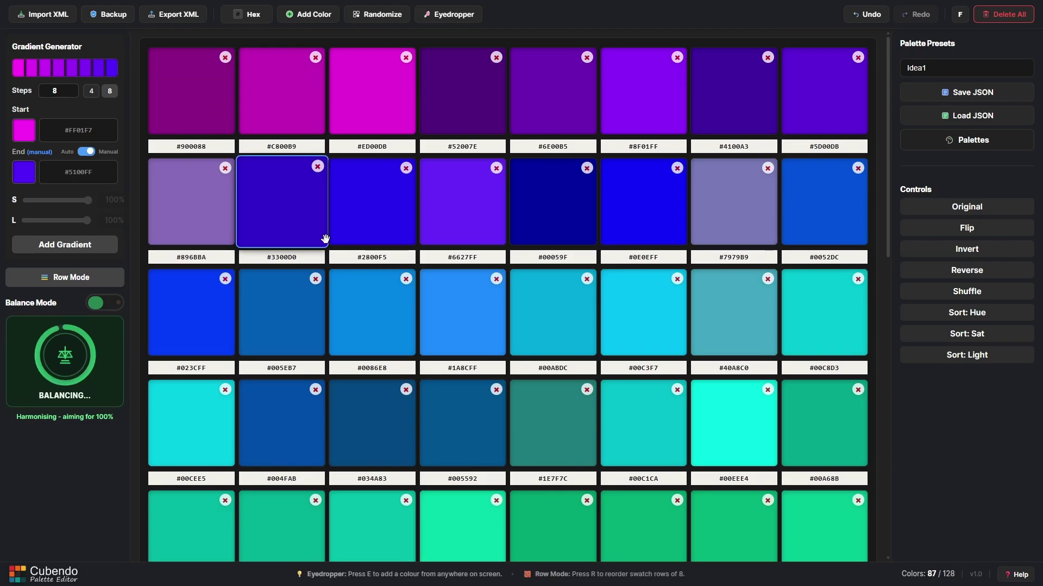
Step: Compare the harmonised colours with the earlier ones using Undo, Redo, then Undo again
scroll(320, 256, down, 13)
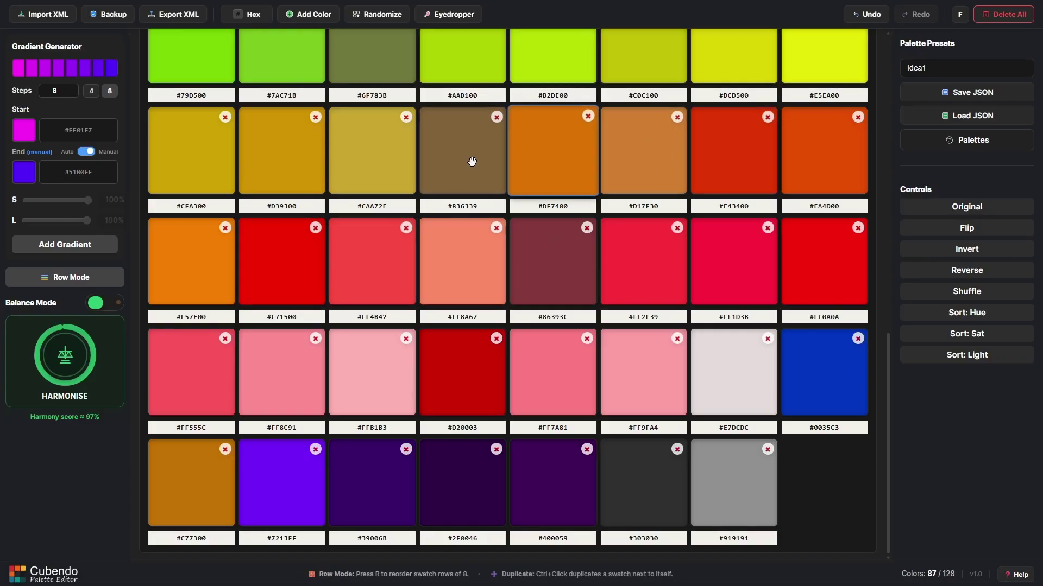
scroll(459, 174, up, 13)
click(867, 14)
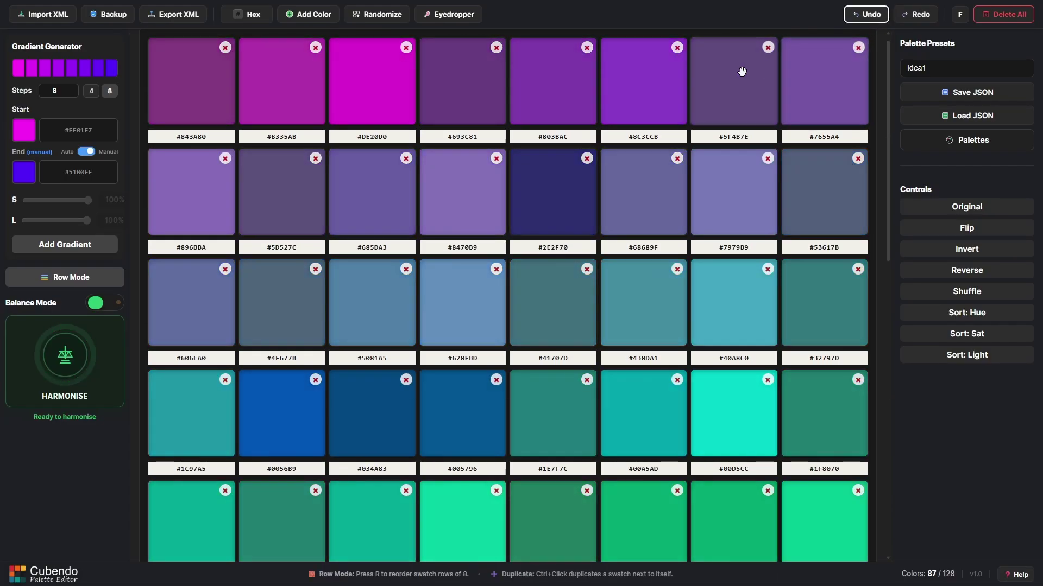
scroll(787, 62, down, 9)
click(916, 14)
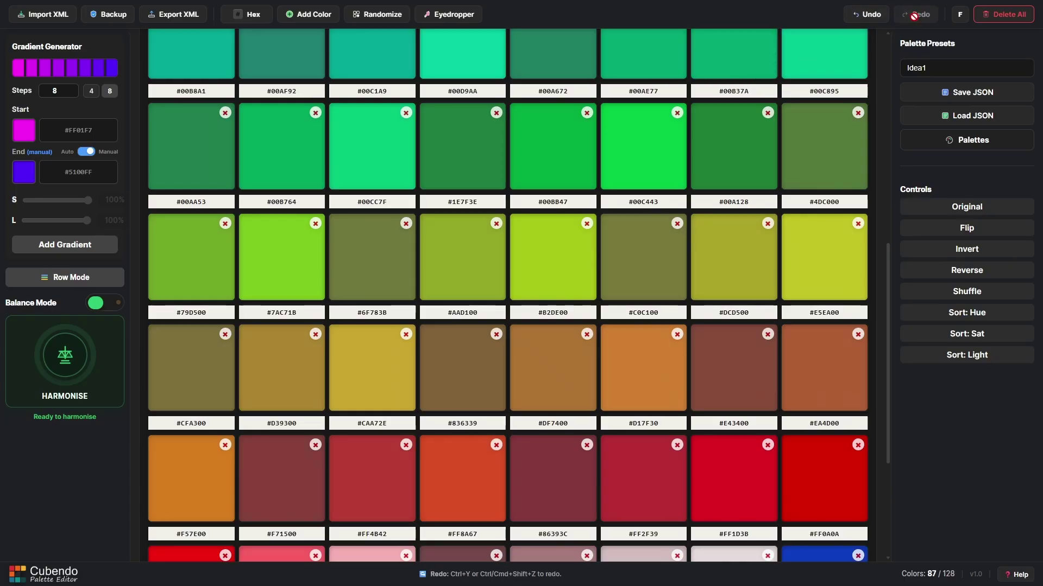
scroll(660, 107, down, 4)
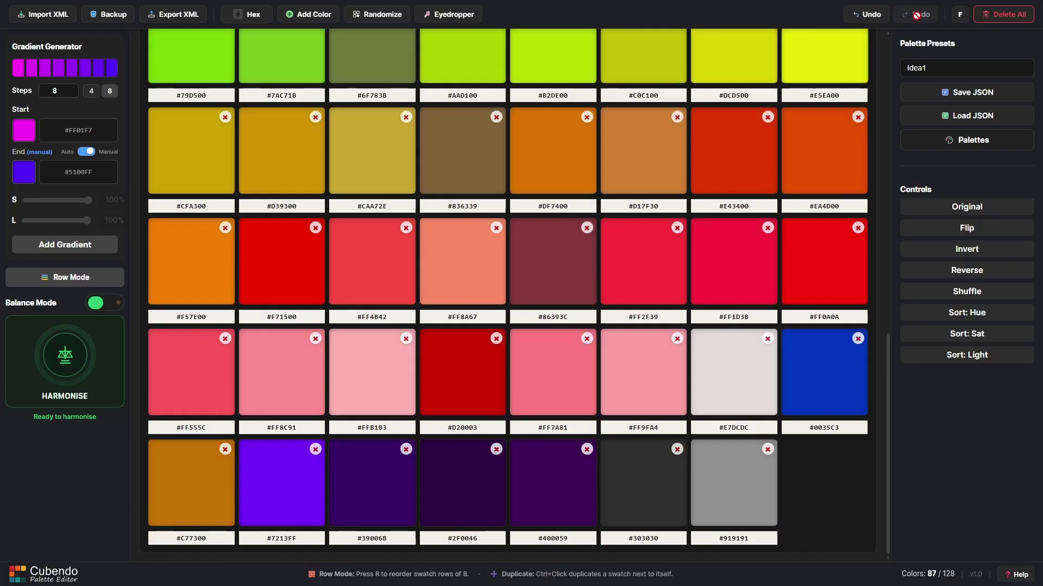
click(867, 14)
scroll(465, 216, up, 13)
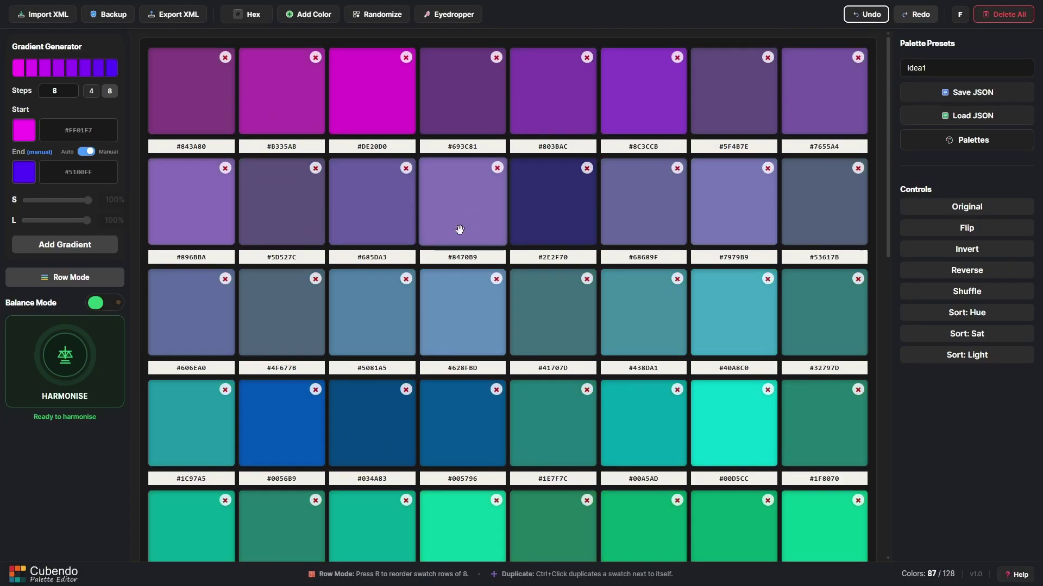
Step: Switch Balance Mode to Pastelise and pastelise the palette's colours
click(107, 302)
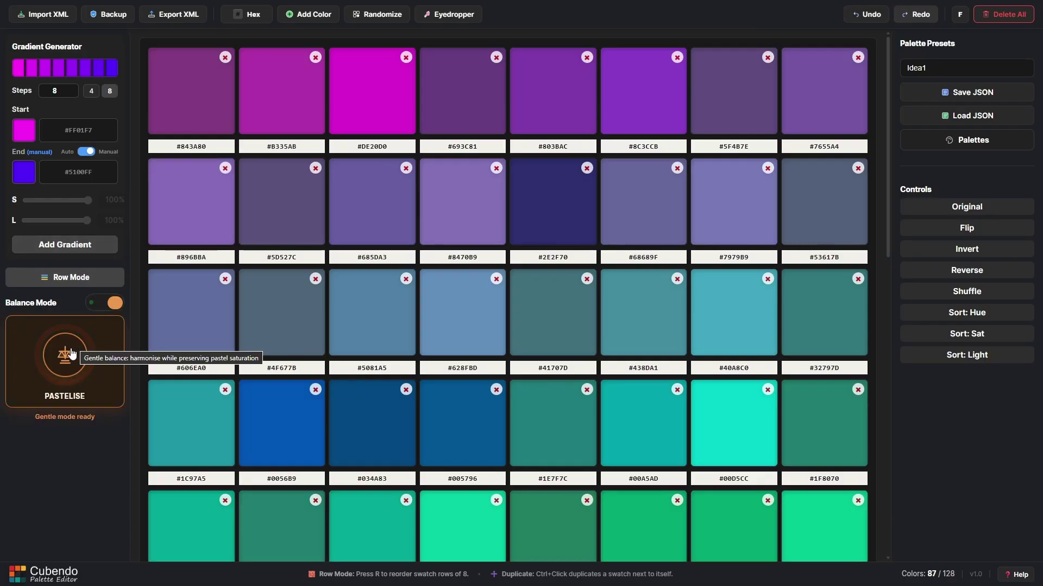
scroll(409, 349, down, 3)
scroll(409, 350, up, 3)
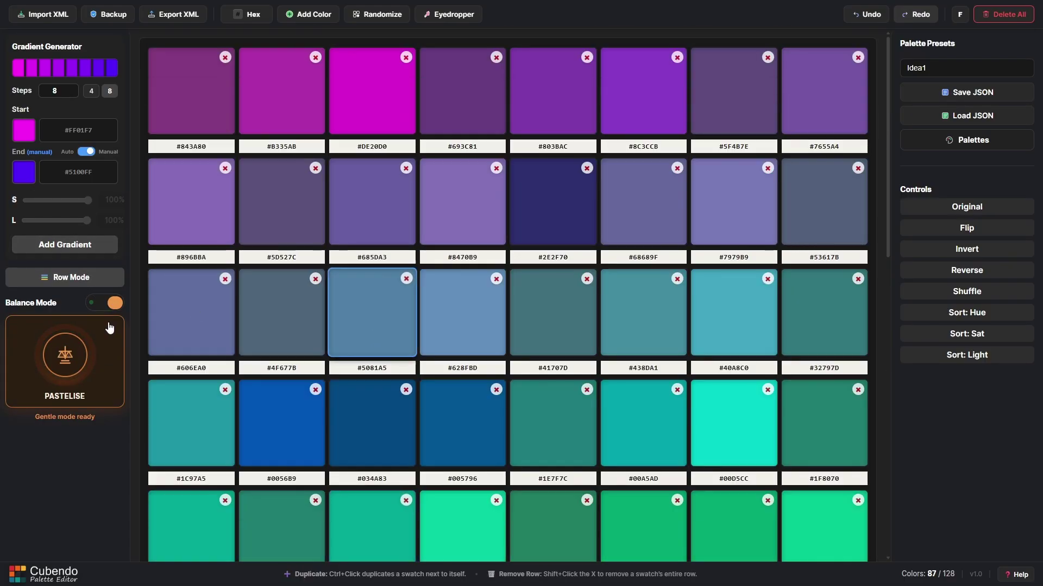
click(71, 351)
scroll(294, 300, down, 5)
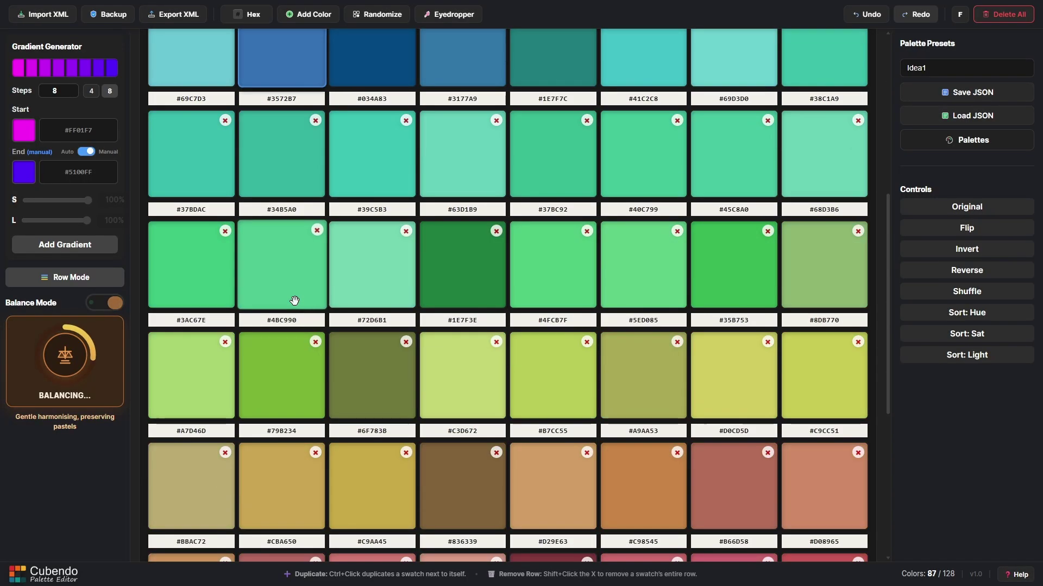
scroll(293, 300, down, 3)
scroll(292, 298, up, 3)
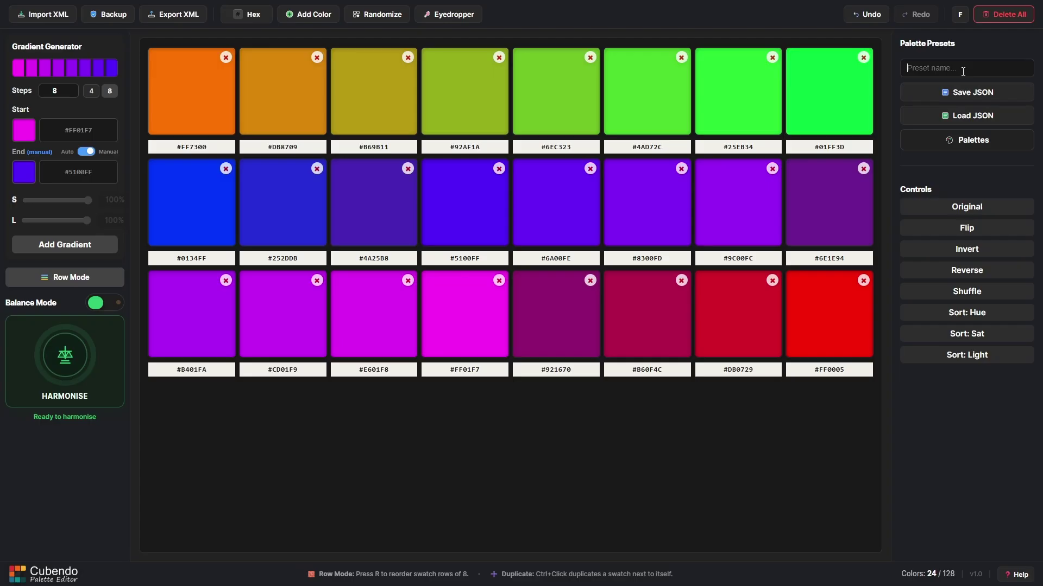
Step: Name the preset Idea1 and save it as CPE_Preset_Idea1.json
text(Idea1)
click(969, 92)
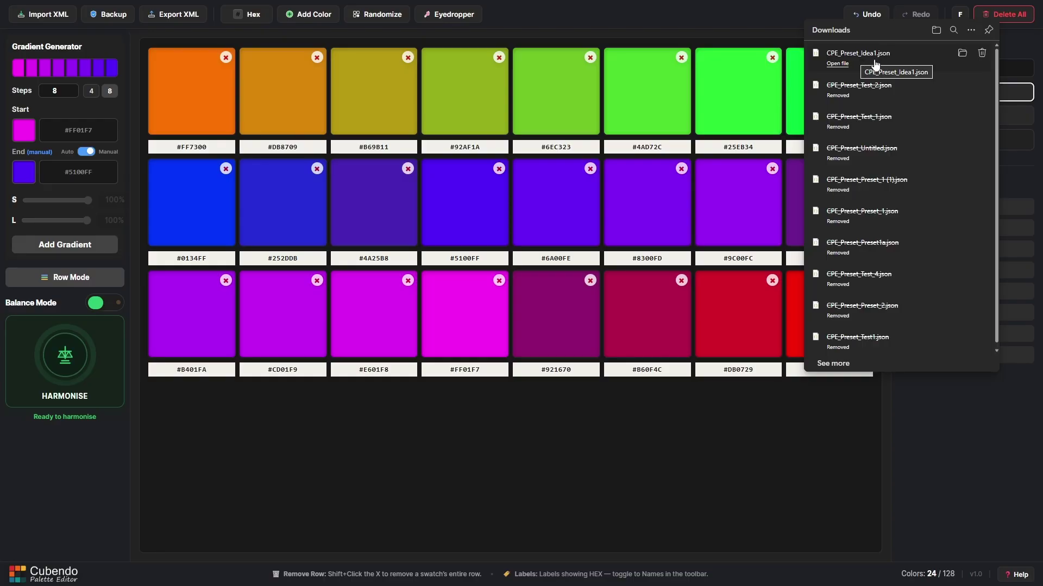
click(1025, 57)
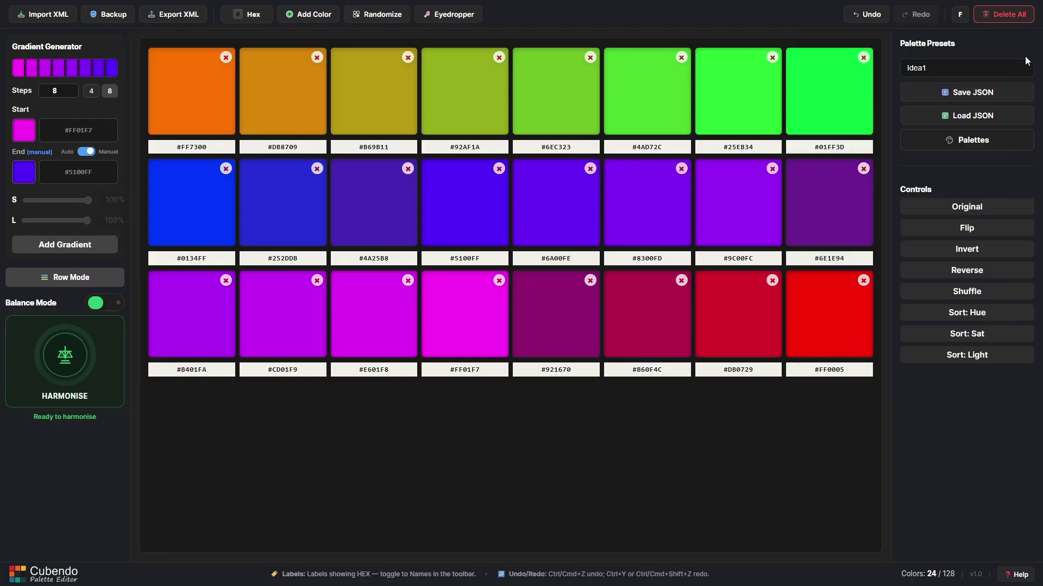
Step: Delete all swatches, then reload CPE_Preset_Idea1.json to restore the 24 colours
click(1003, 14)
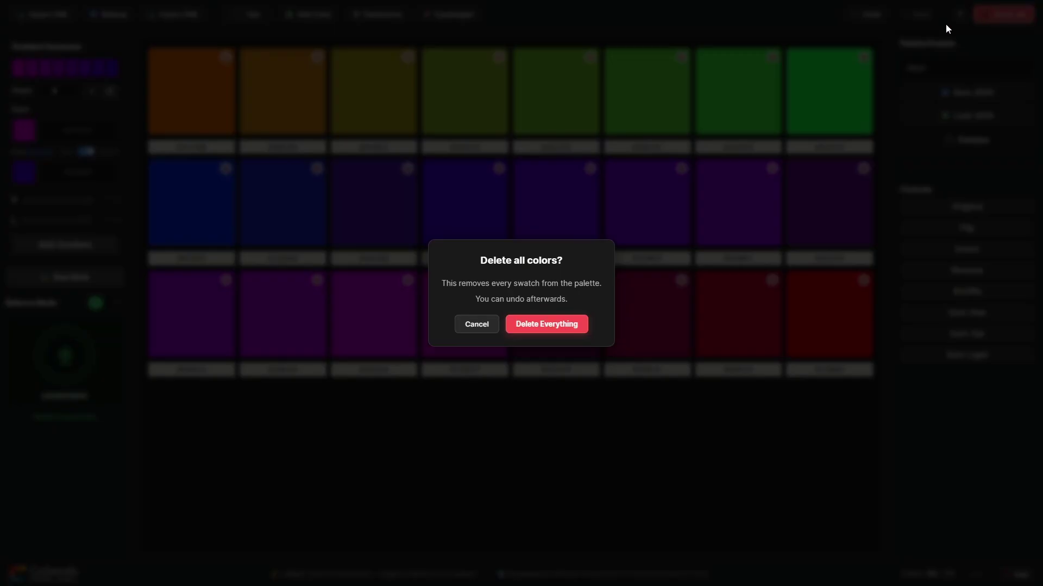
click(586, 325)
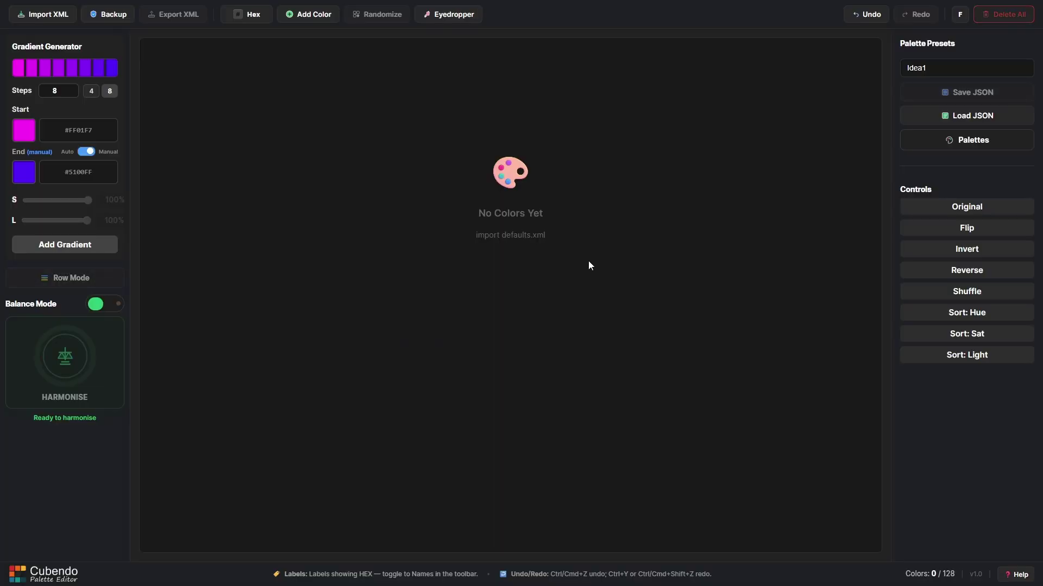
click(978, 118)
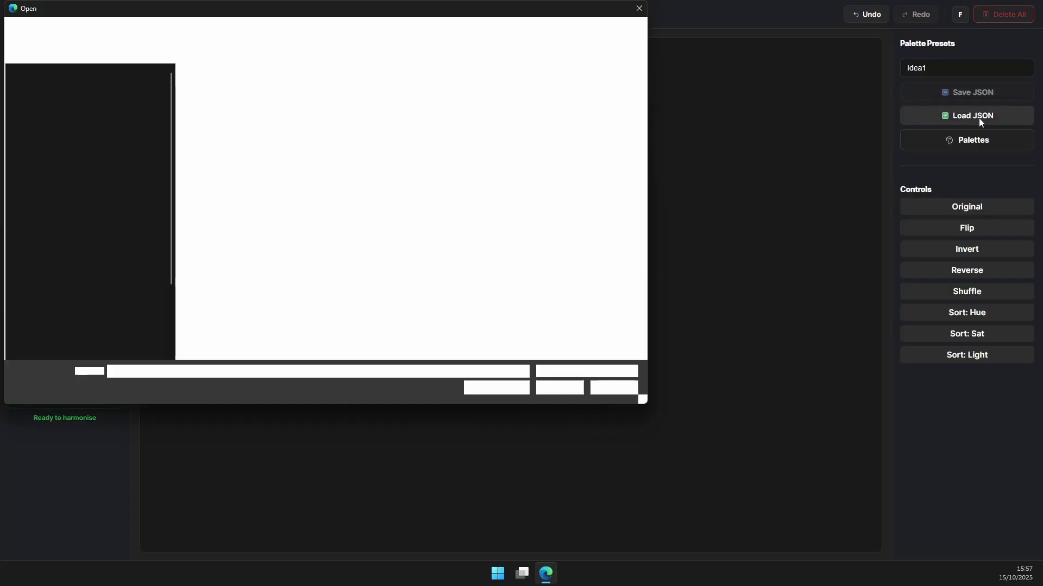
double_click(280, 102)
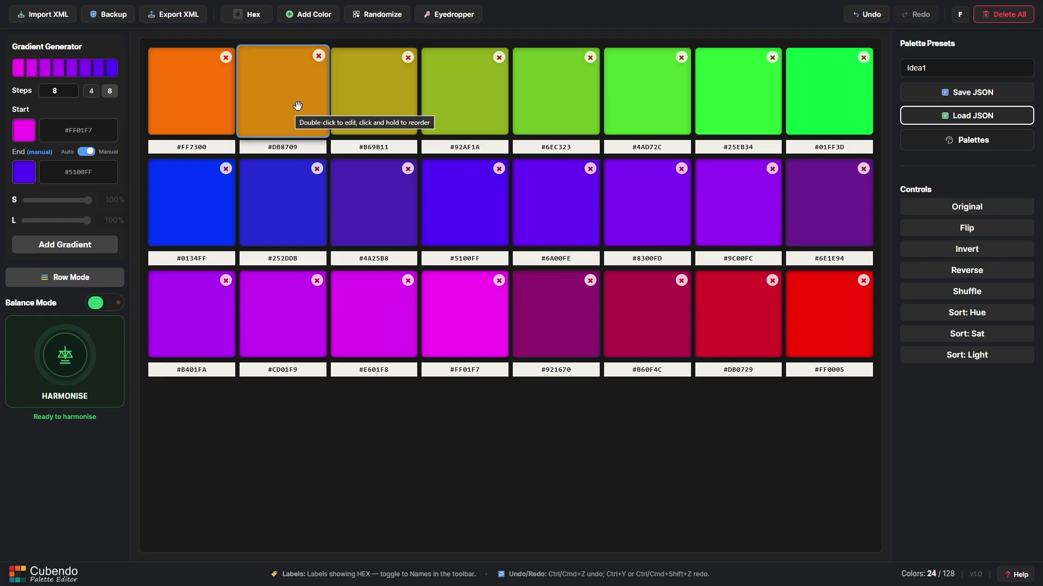
Step: Browse the Preset Library and close it without applying any palette
click(976, 140)
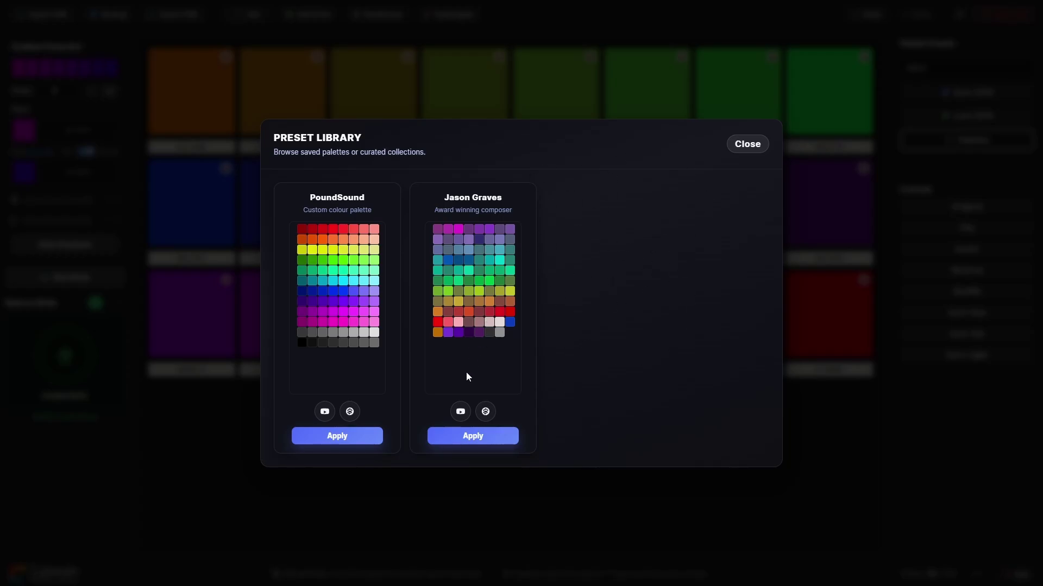
click(745, 146)
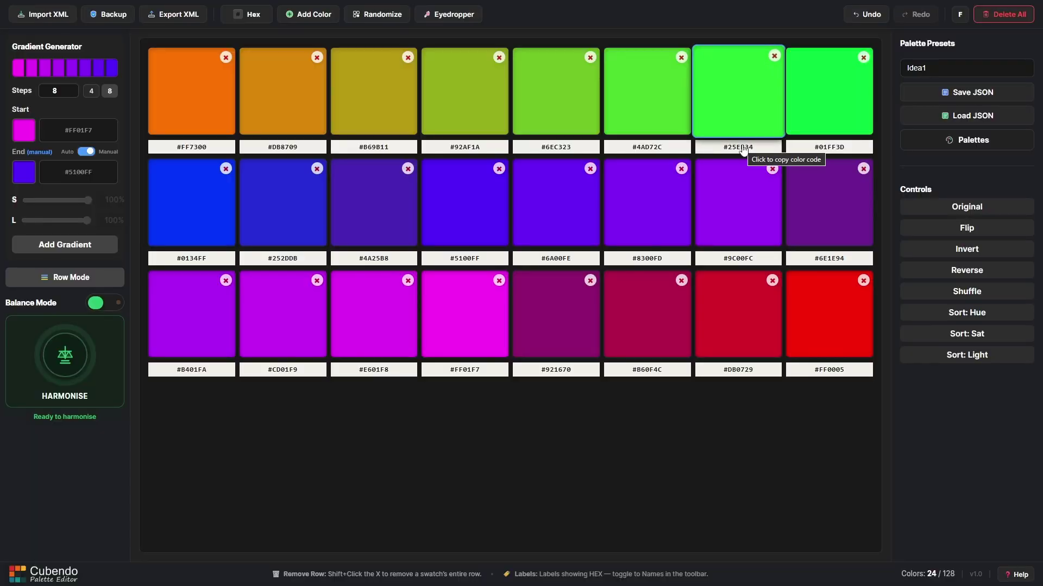
Step: Undo back to the 87-colour pastel palette and export it as a kept Defaults.xml download
key(ctrl+z)
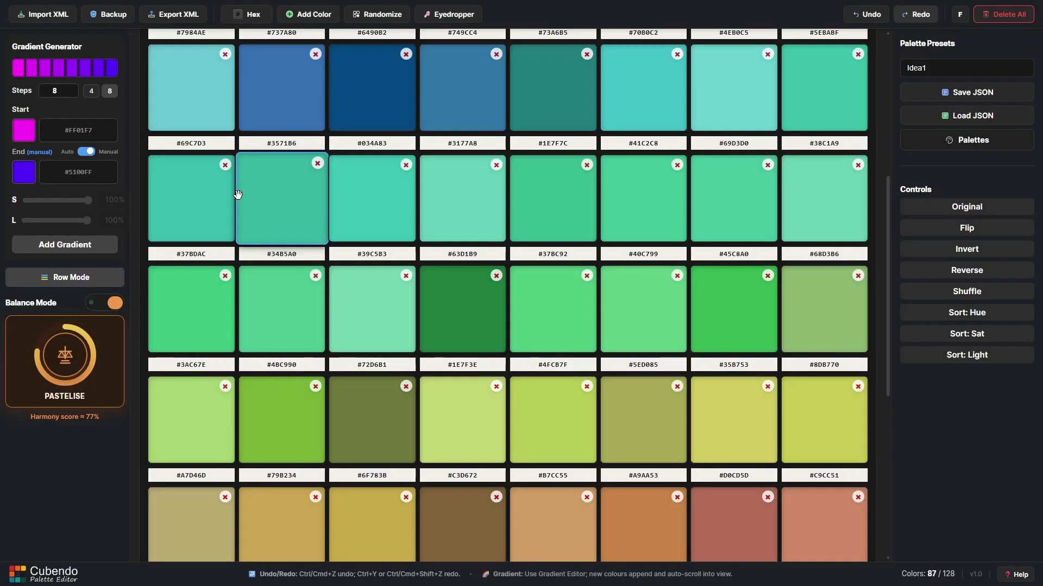
scroll(230, 167, up, 6)
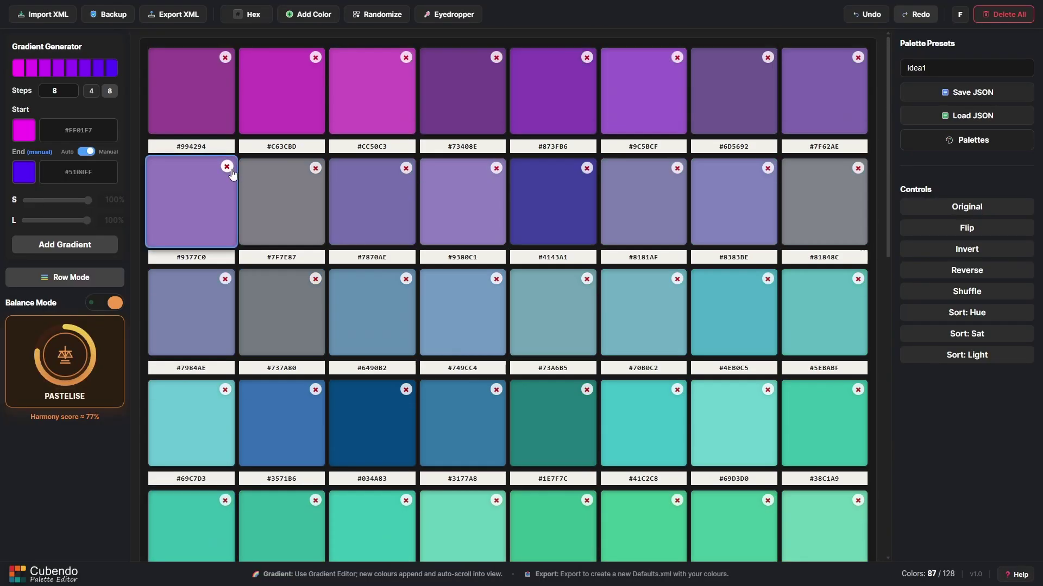
click(178, 16)
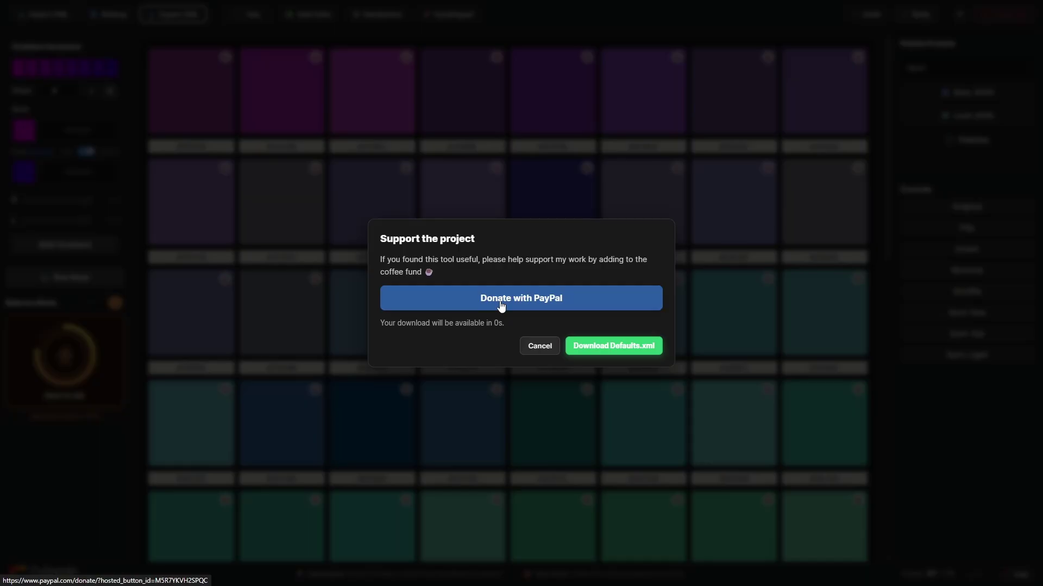
click(596, 349)
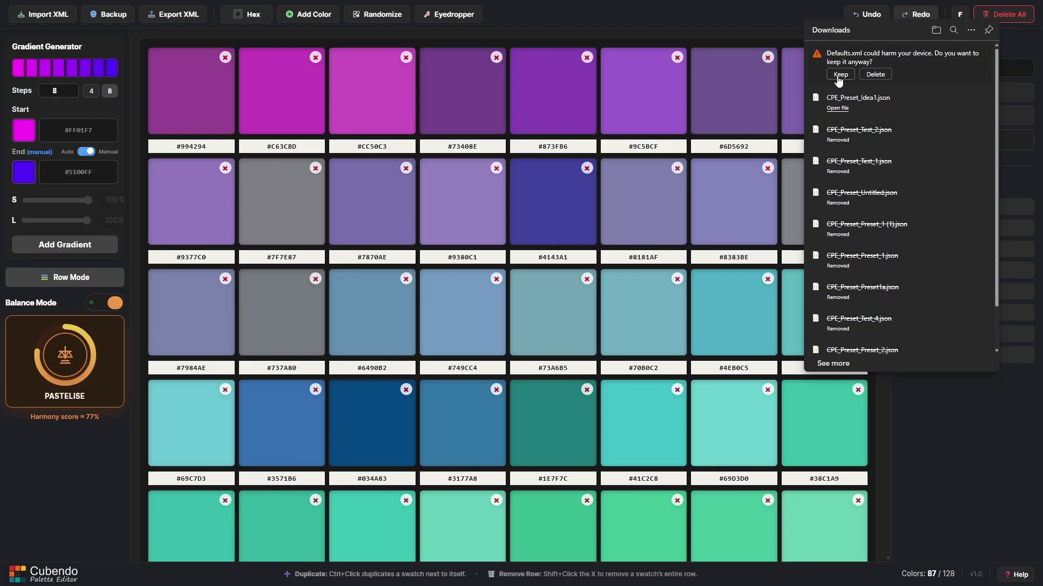
click(840, 75)
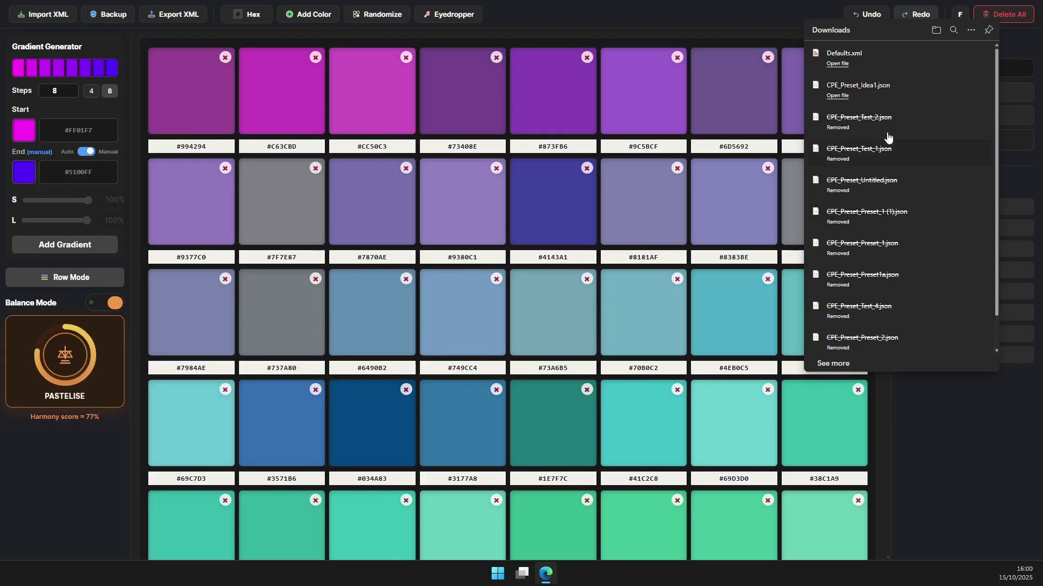
Step: Copy the downloaded Defaults.xml over the one in AppData\Roaming\Steinberg\Cubase 14_64
click(849, 63)
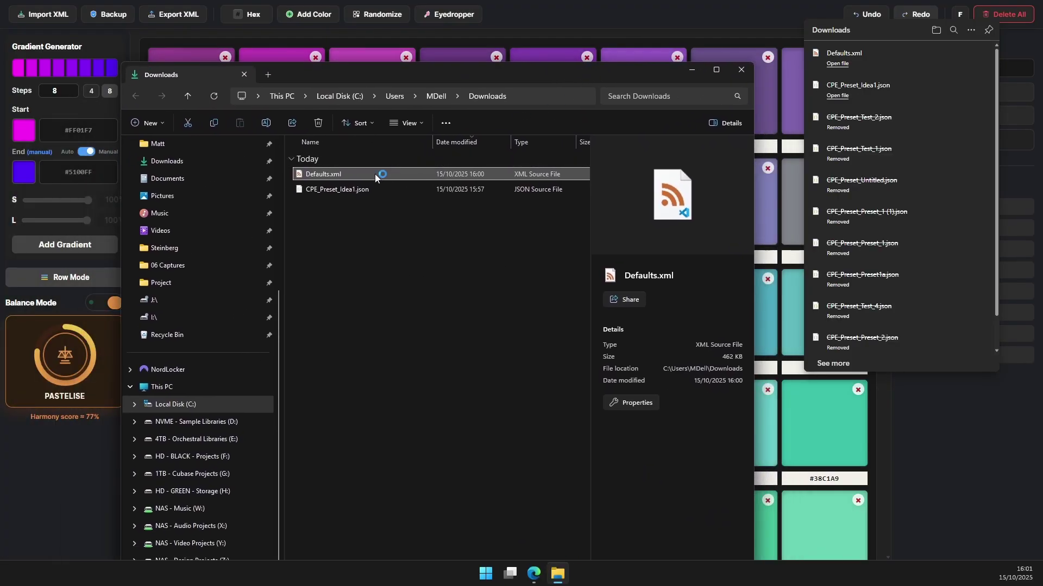
click(348, 174)
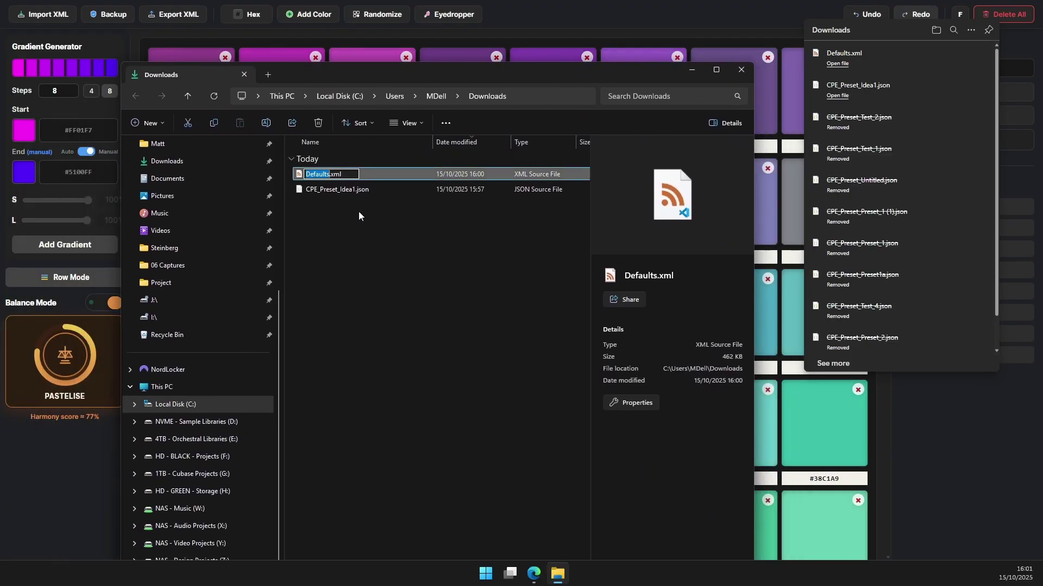
click(348, 173)
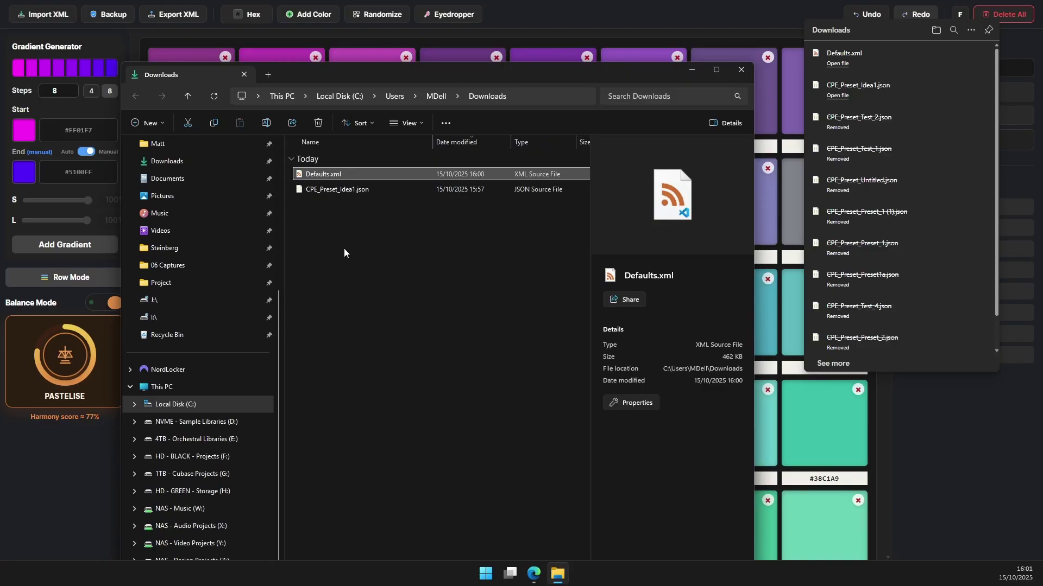
scroll(174, 271, up, 5)
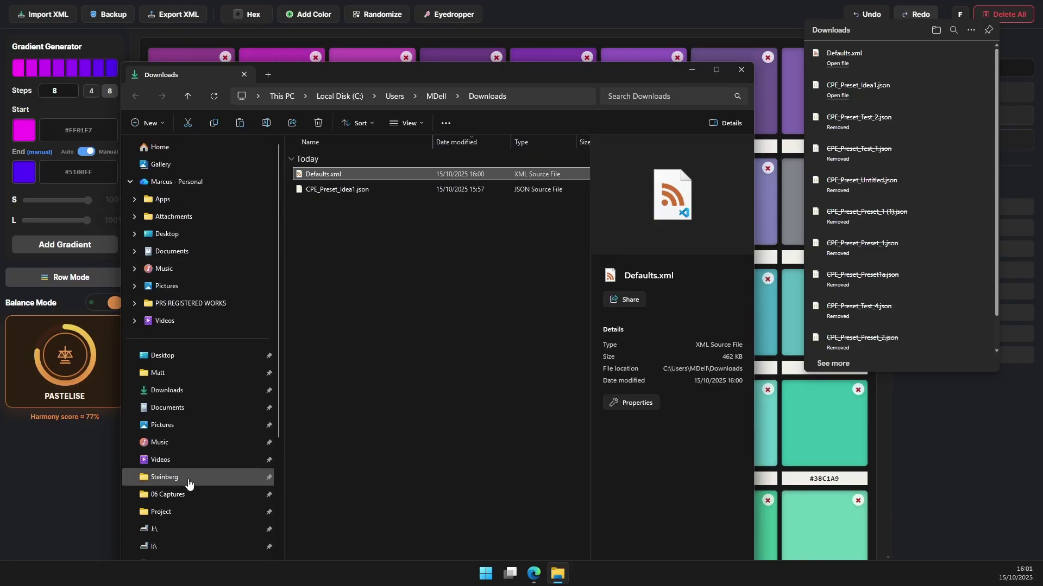
click(189, 481)
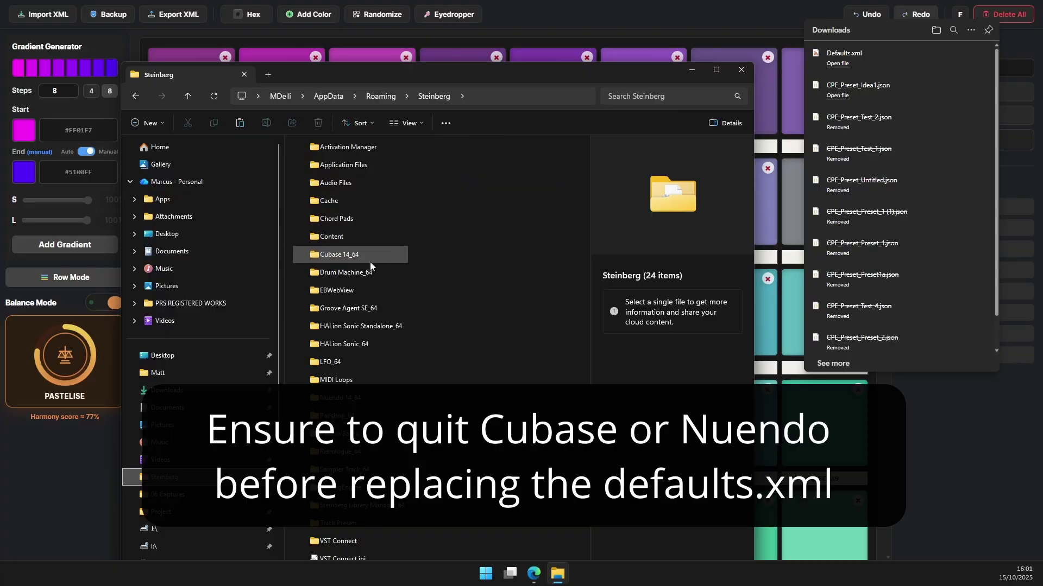
double_click(369, 263)
key(ctrl+v)
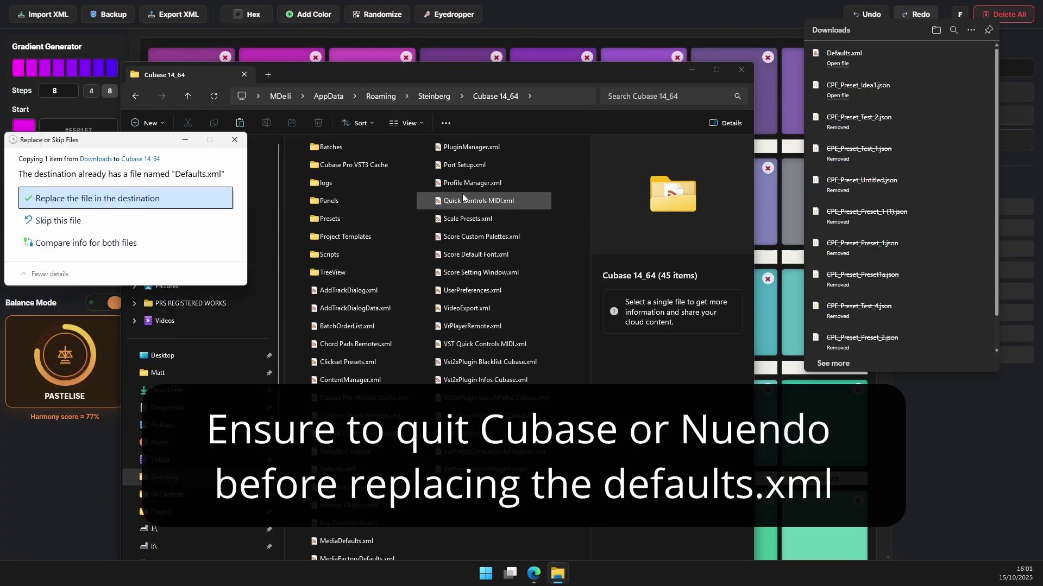
click(143, 200)
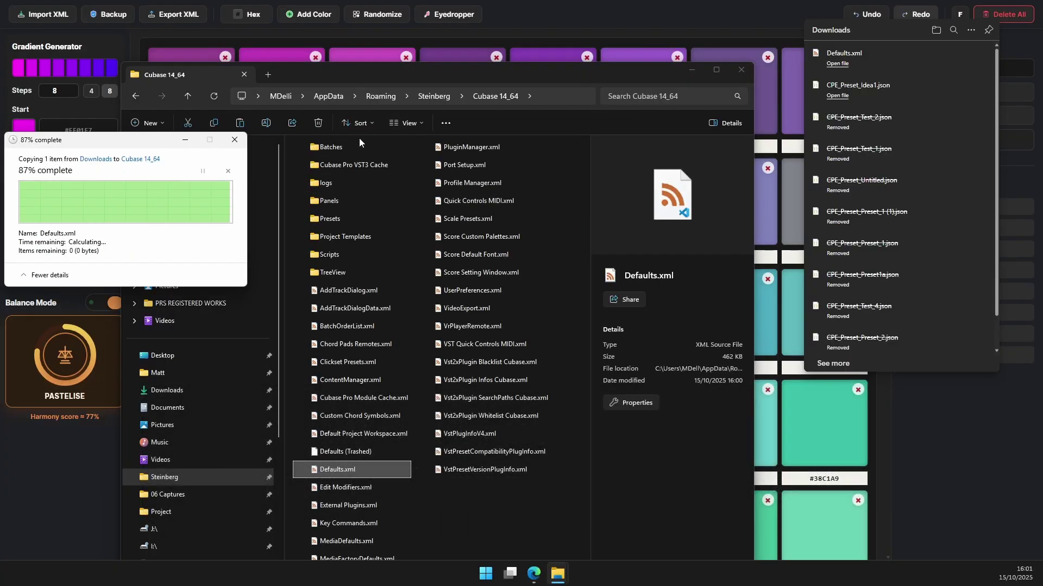
click(741, 70)
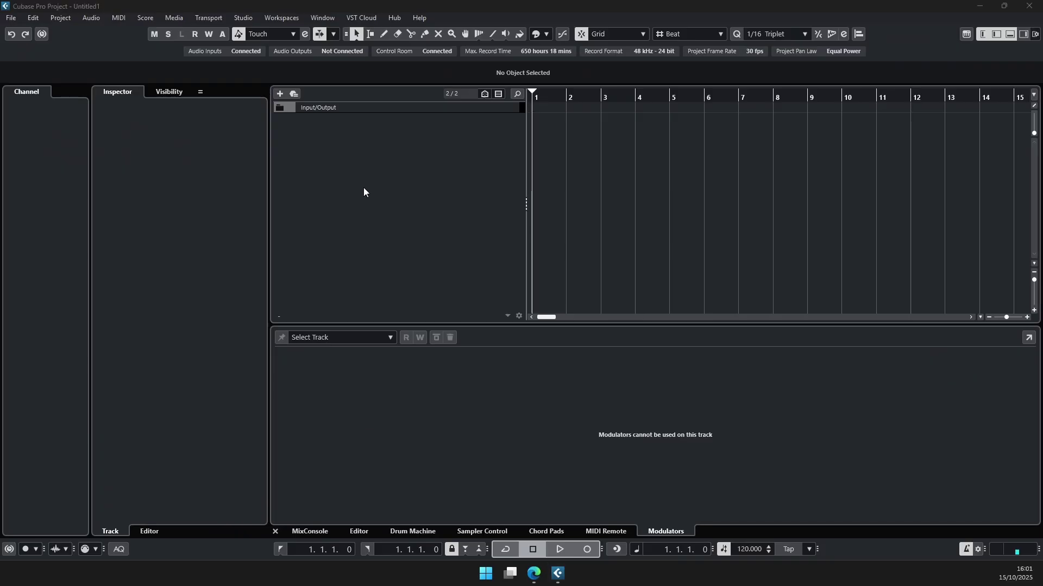
Step: Add an audio track, Audio 01, to the empty project
right_click(391, 158)
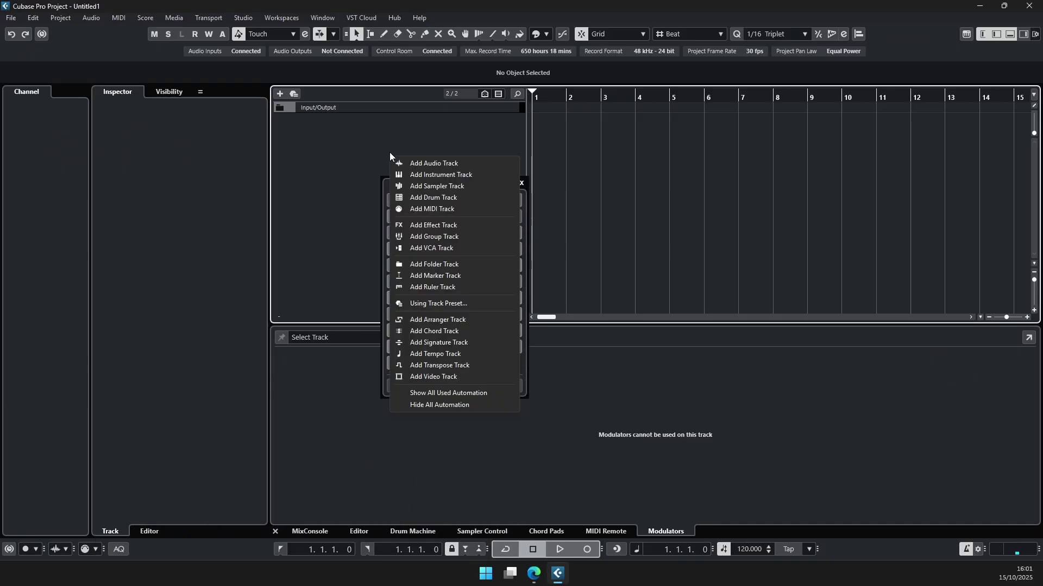
key(Escape)
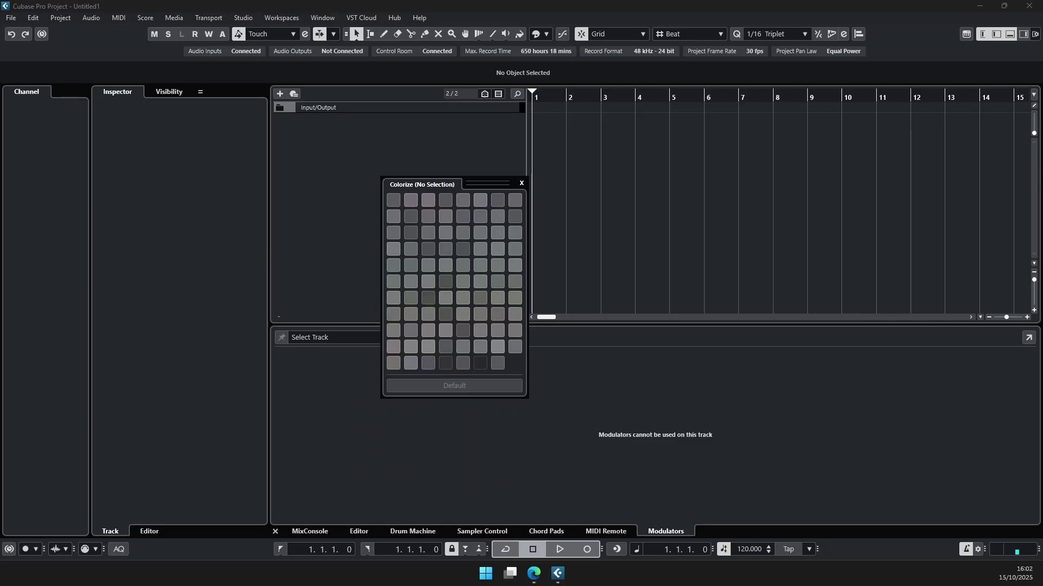
key(Return)
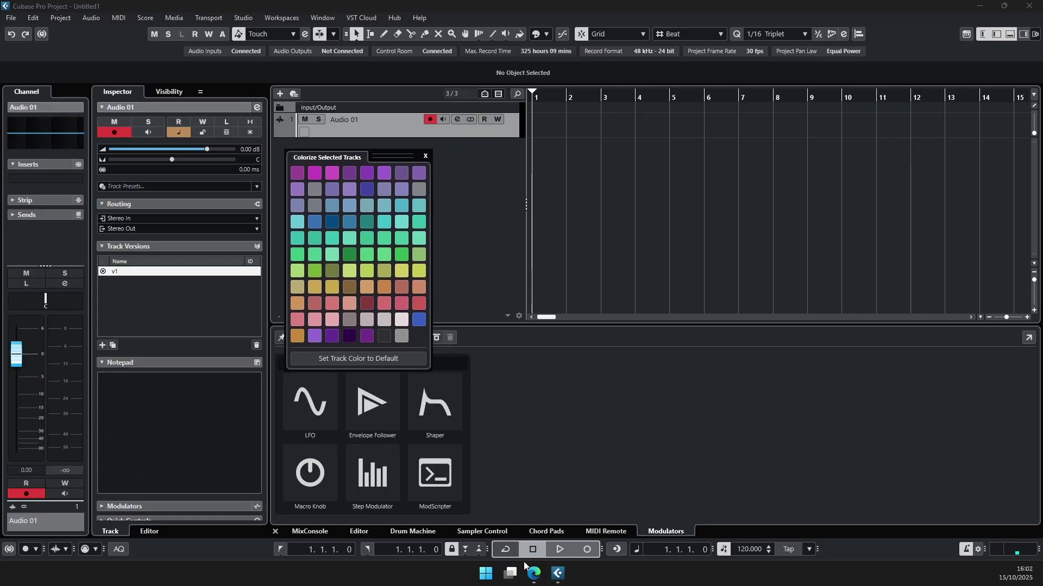
Step: Check the Colorize palette's new pastel colours against the browser, then close the palette
click(539, 576)
click(539, 579)
click(349, 172)
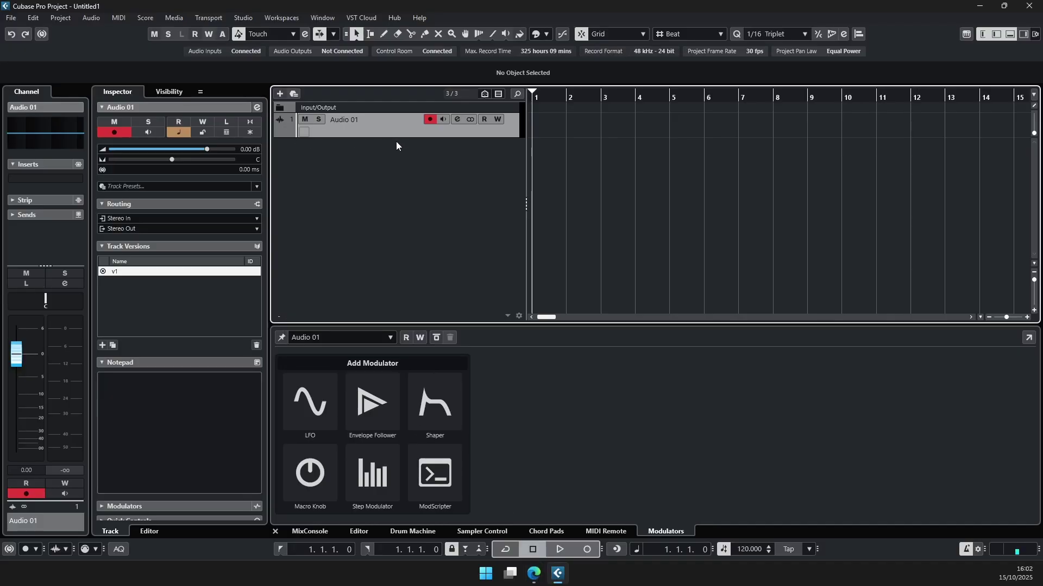
click(67, 18)
click(94, 317)
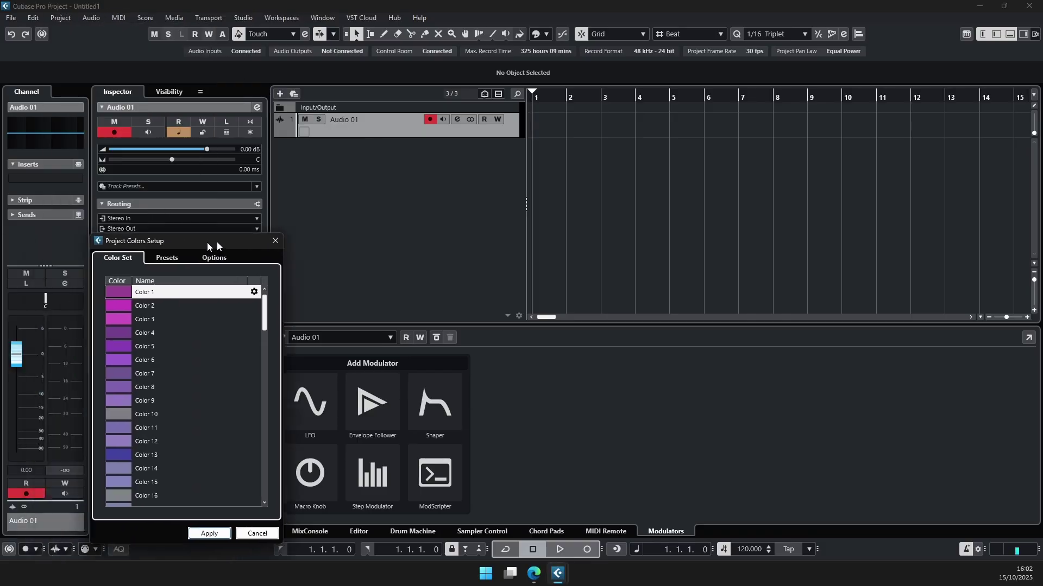
drag(207, 242, 487, 126)
click(497, 132)
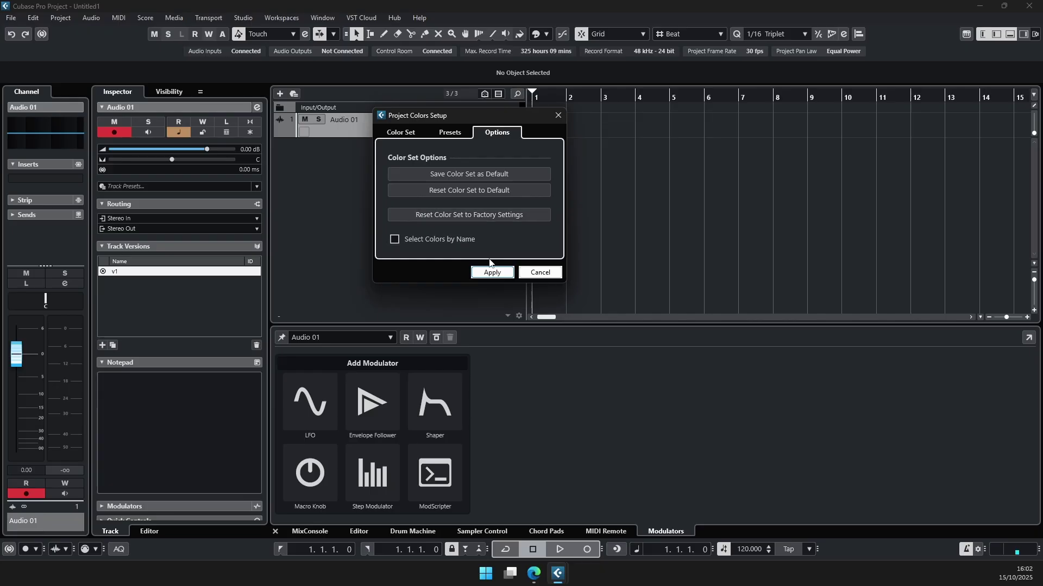
click(539, 272)
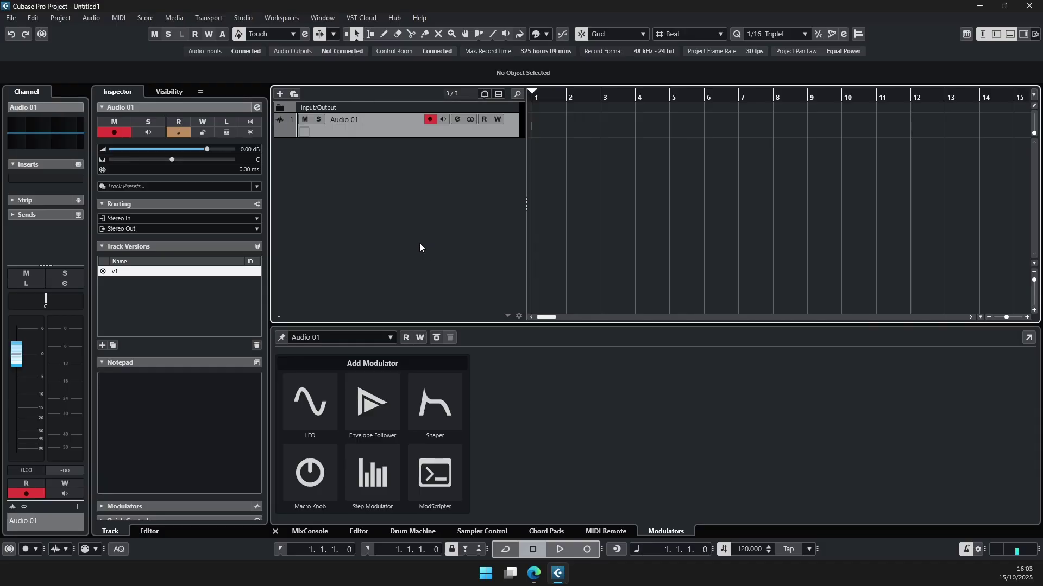